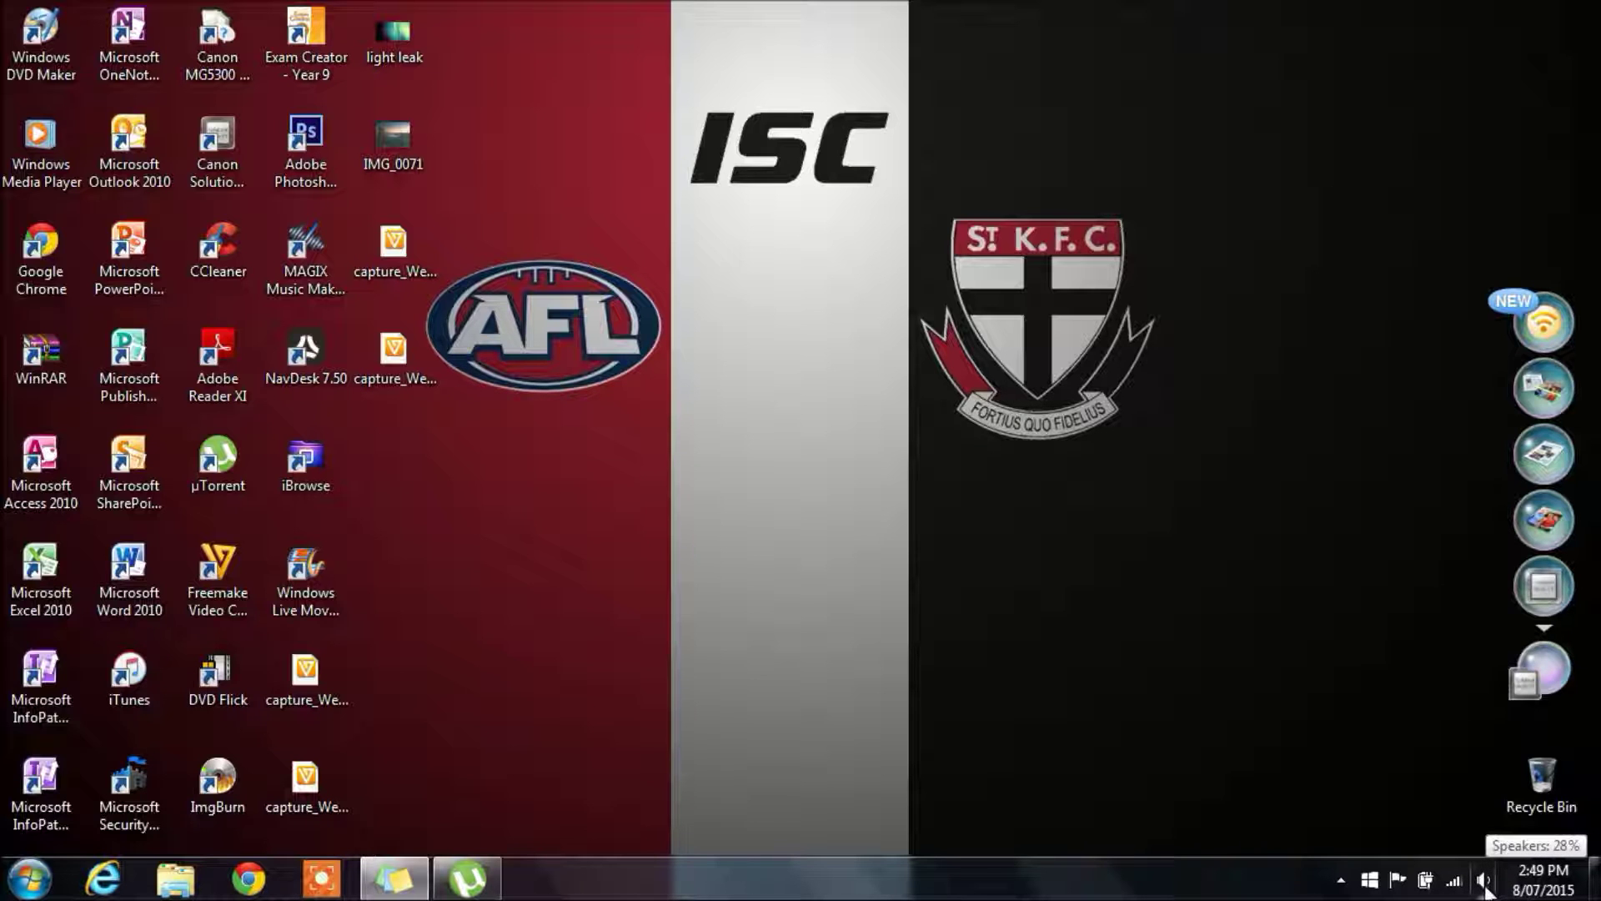
Step: Open the Sound window's playback devices list from the tray speaker icon
right_click(1485, 881)
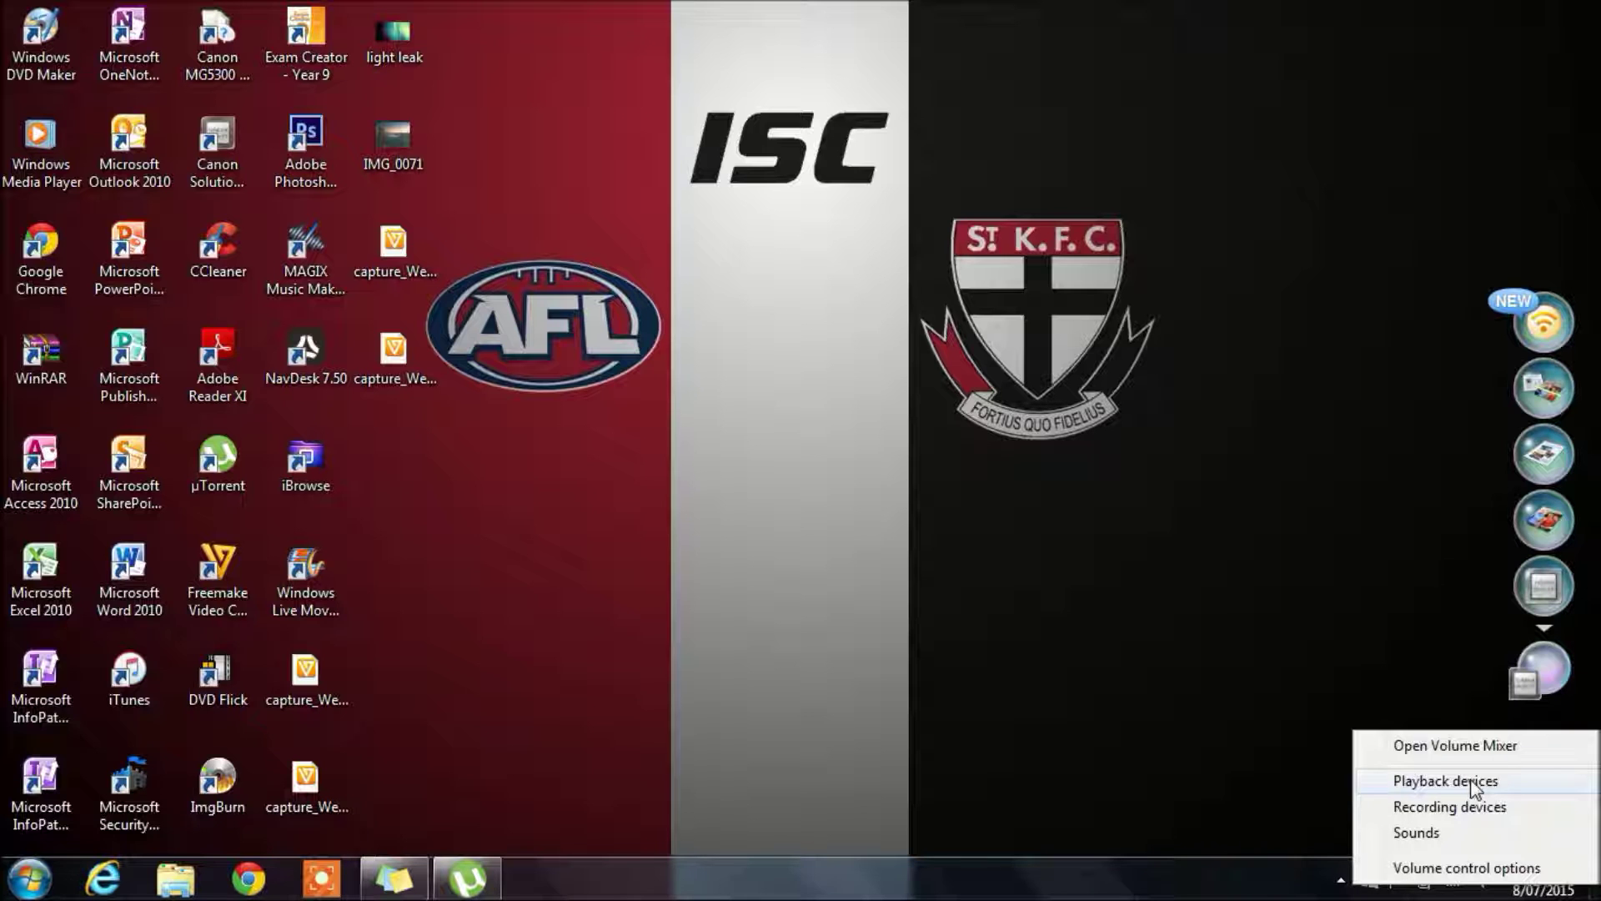
click(1473, 784)
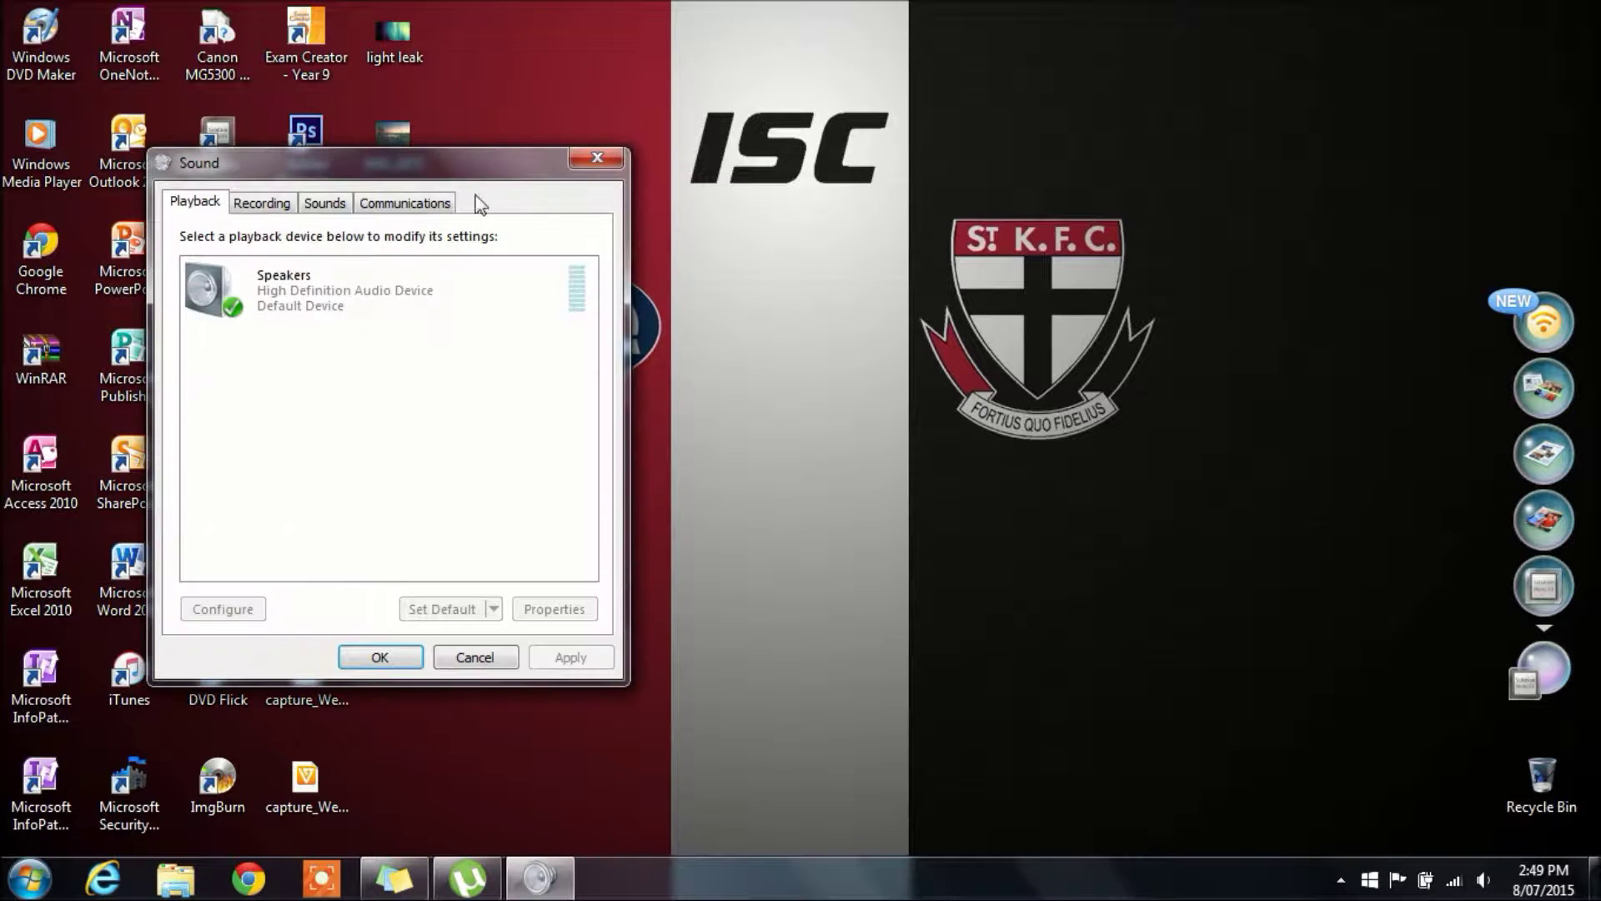
drag(467, 162, 850, 138)
Step: Select the Speakers device and open its Properties
click(844, 271)
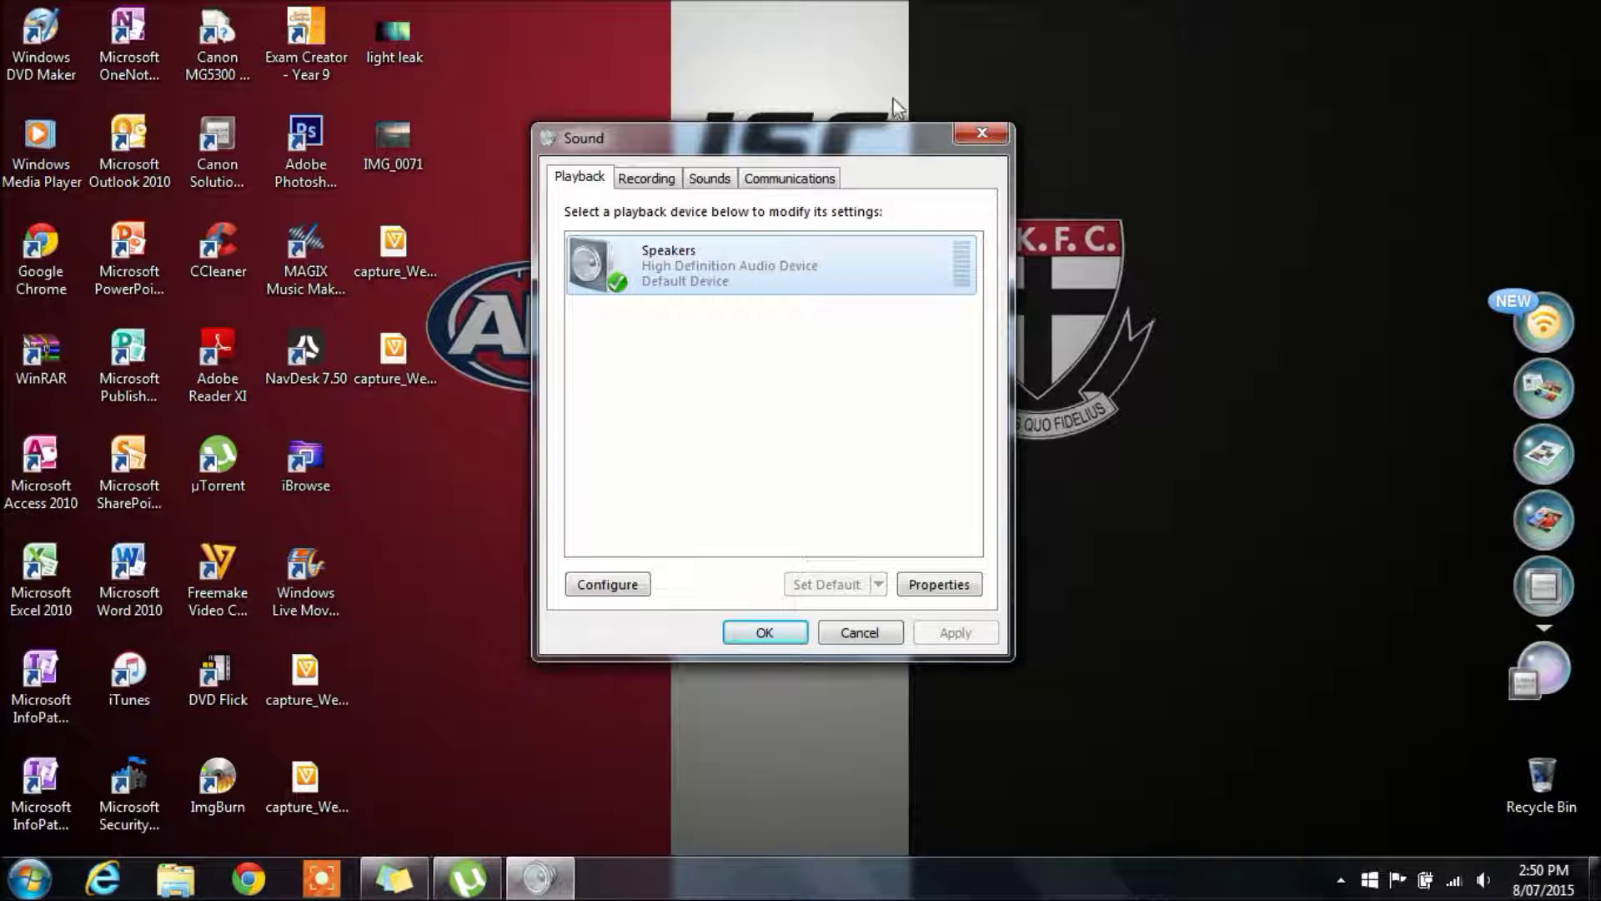
drag(784, 145, 815, 145)
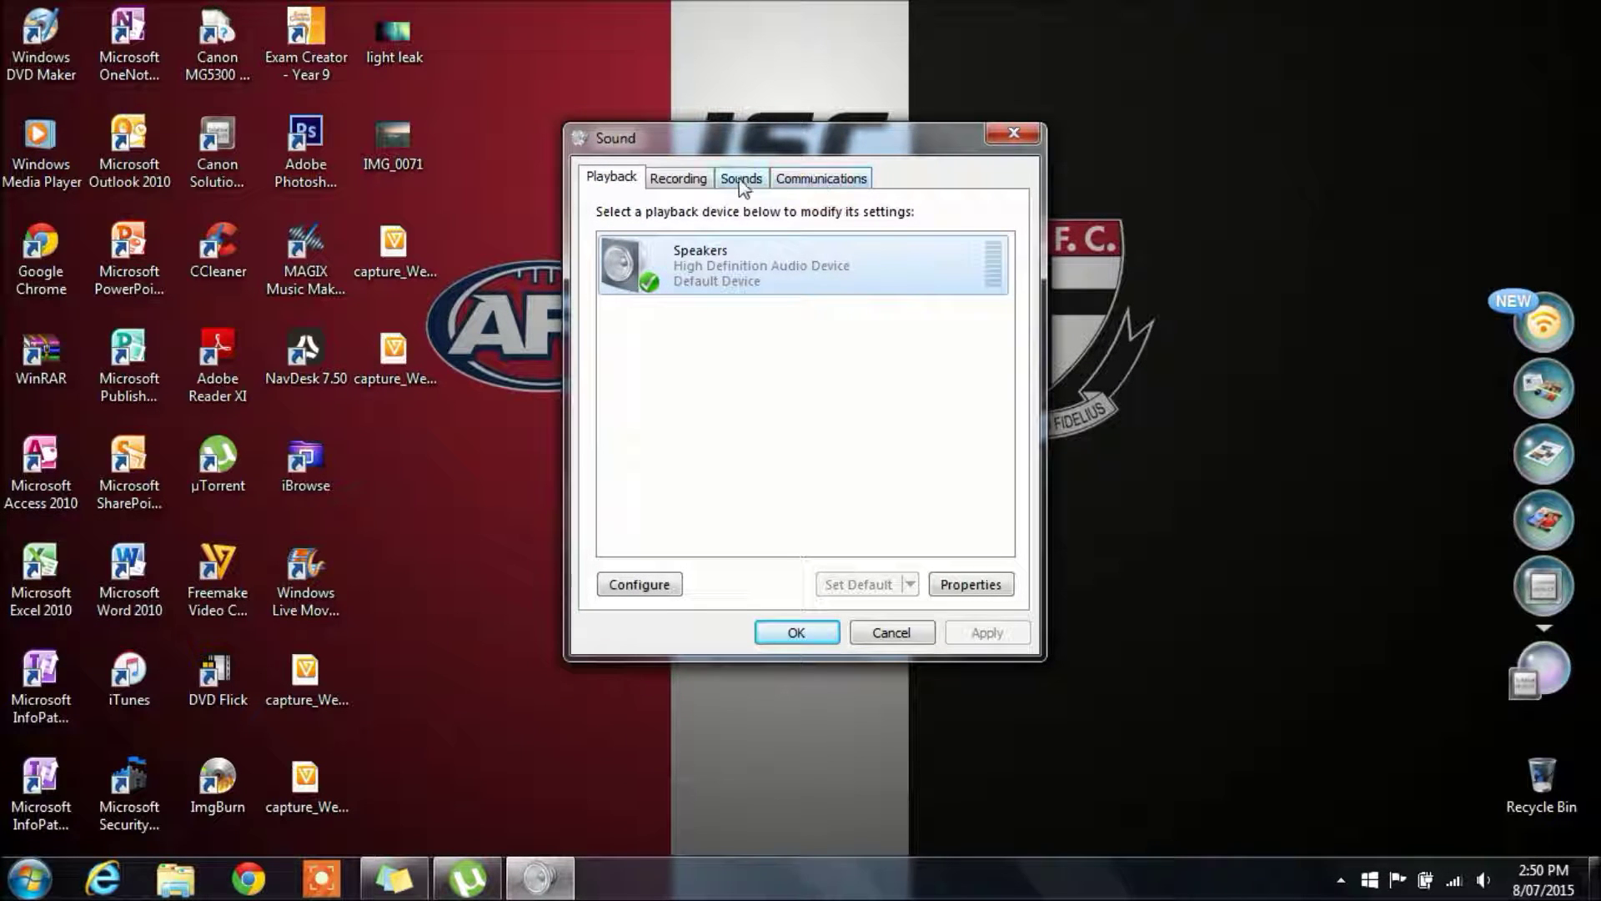
drag(722, 147, 767, 127)
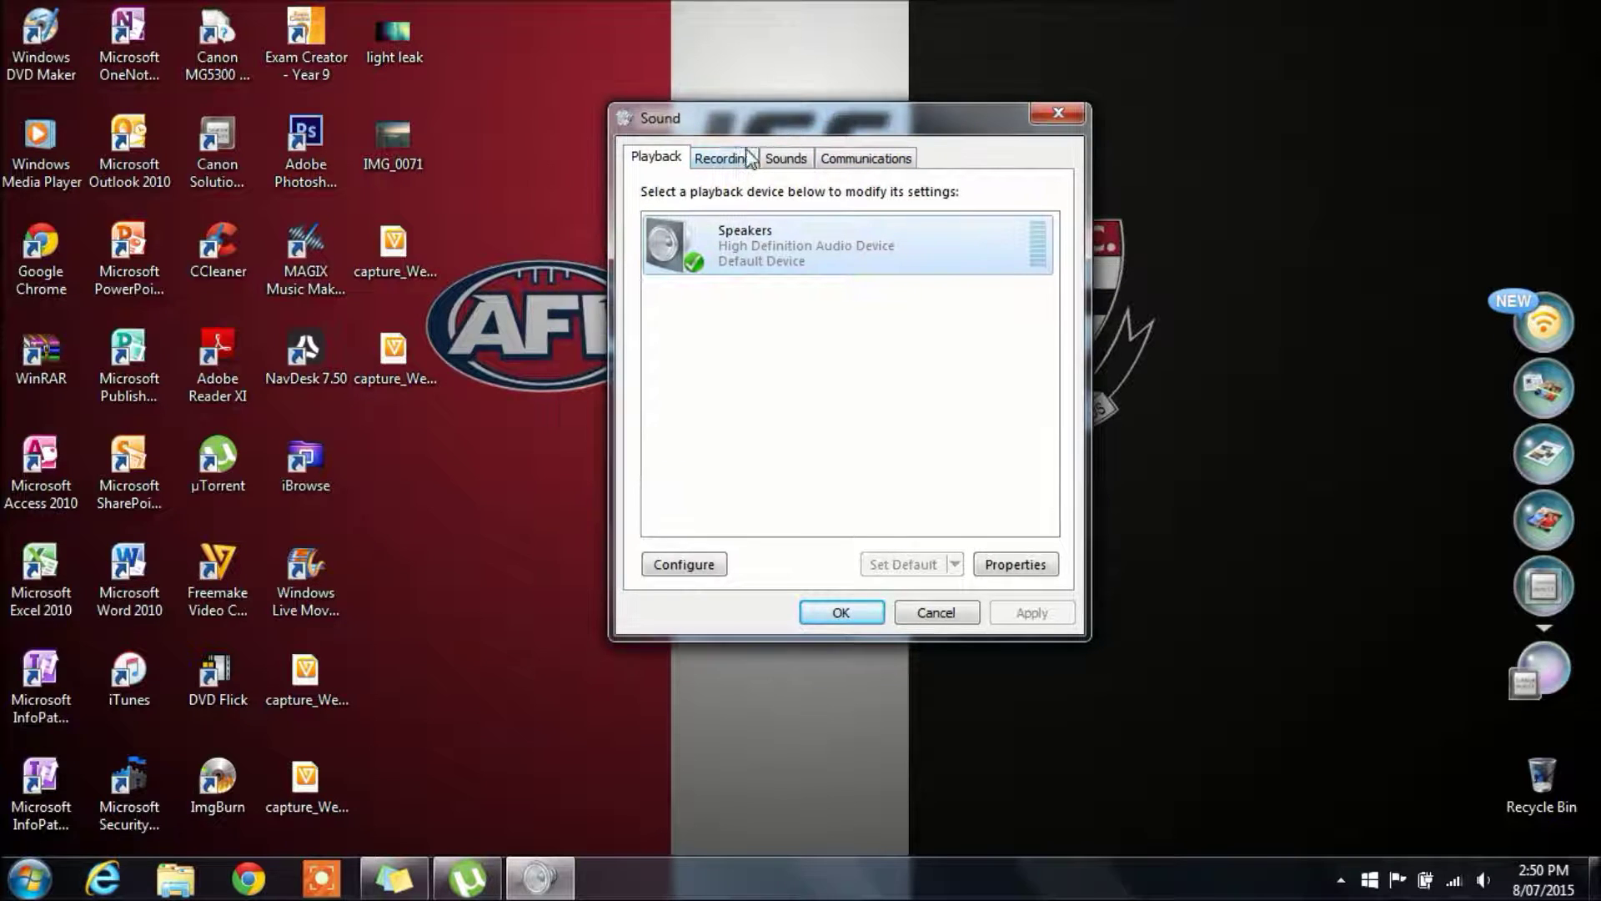
drag(858, 118, 831, 144)
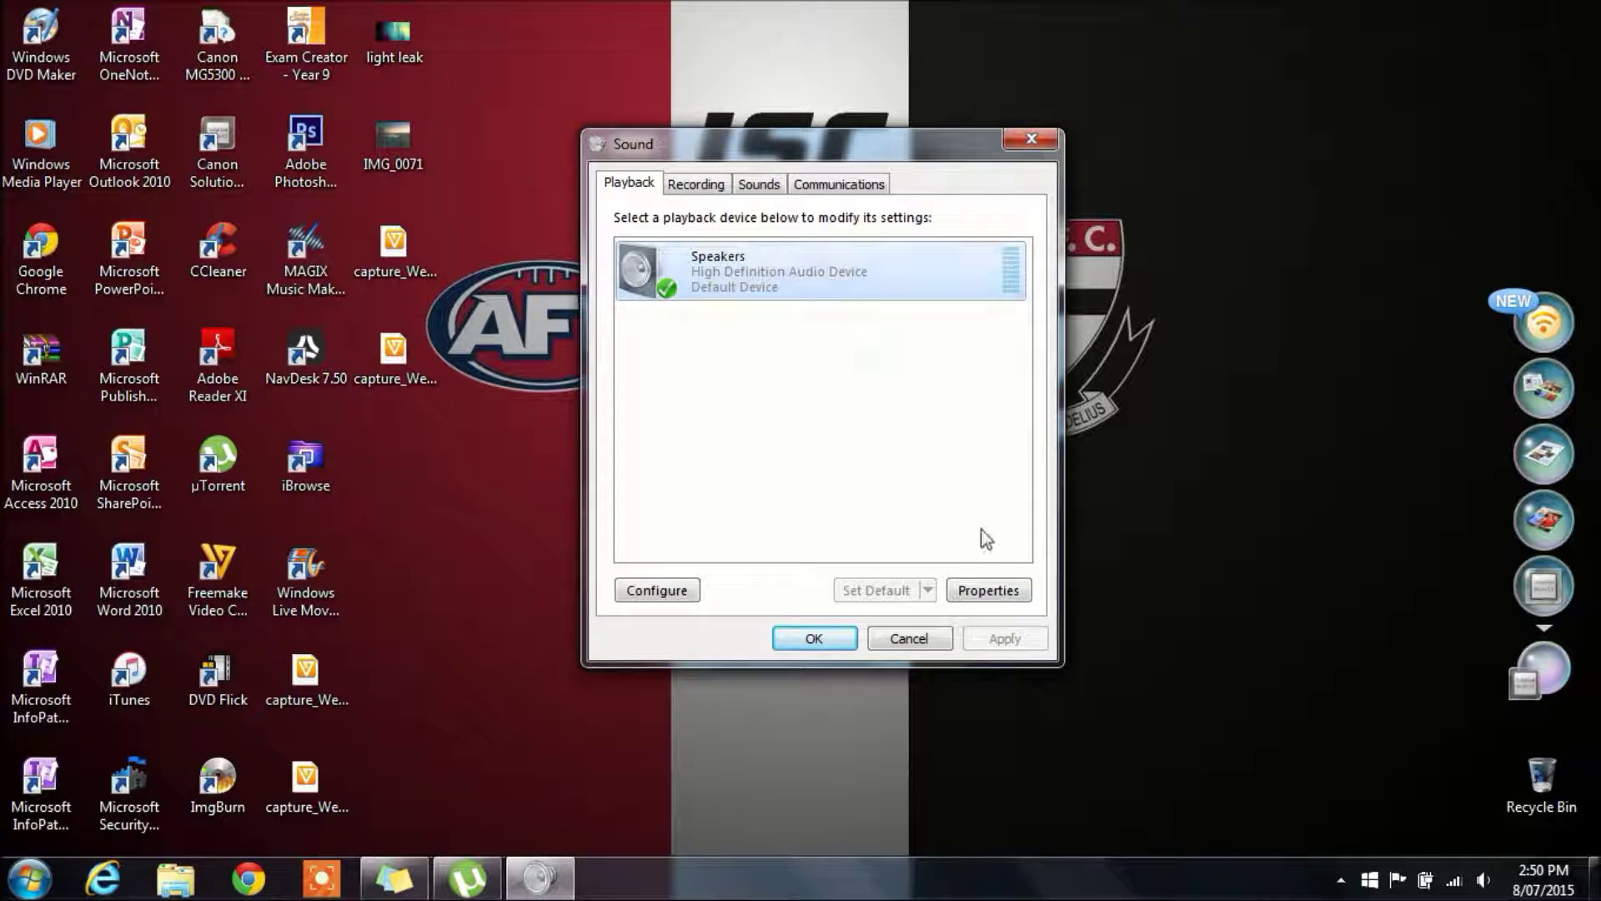
click(984, 590)
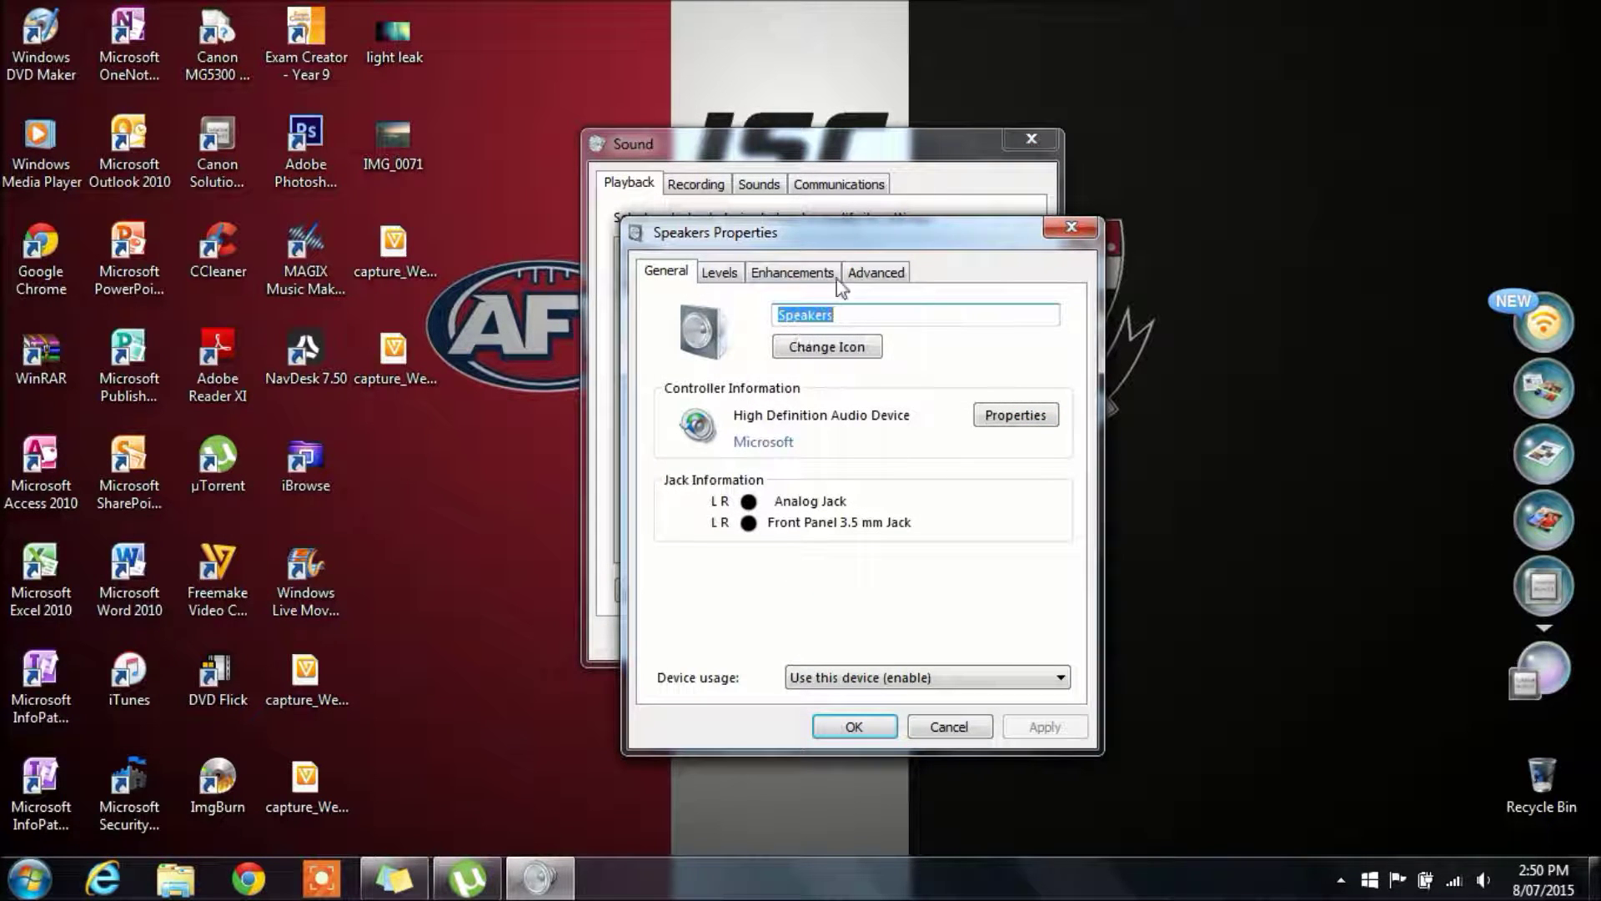
Step: Enable Bass Boost in the Speakers' enhancements list
click(718, 273)
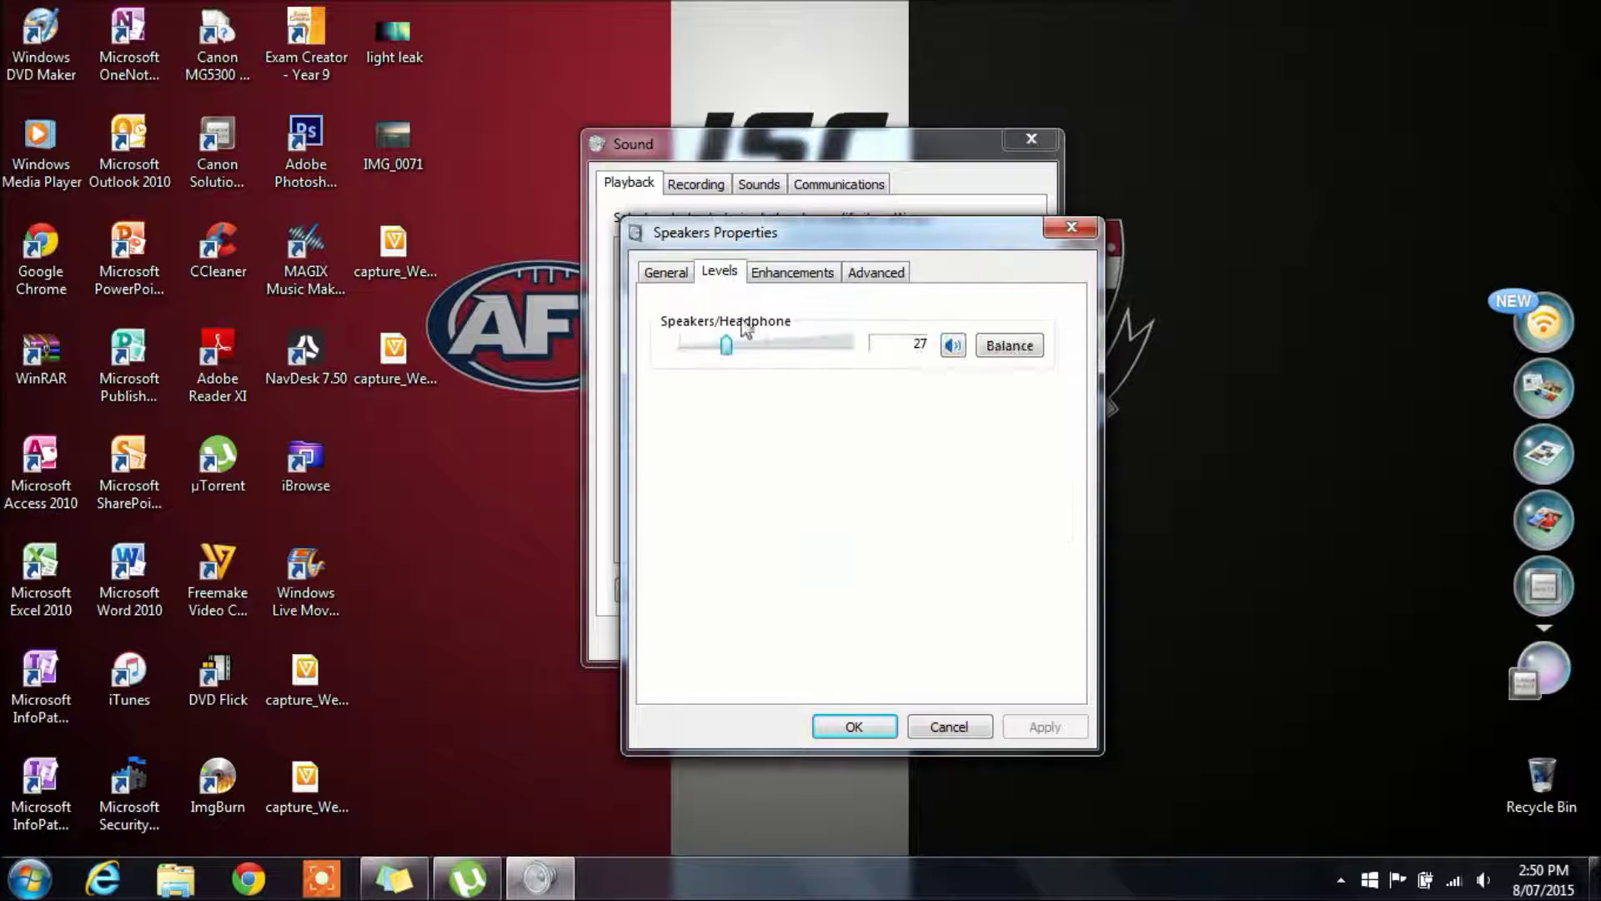
click(796, 271)
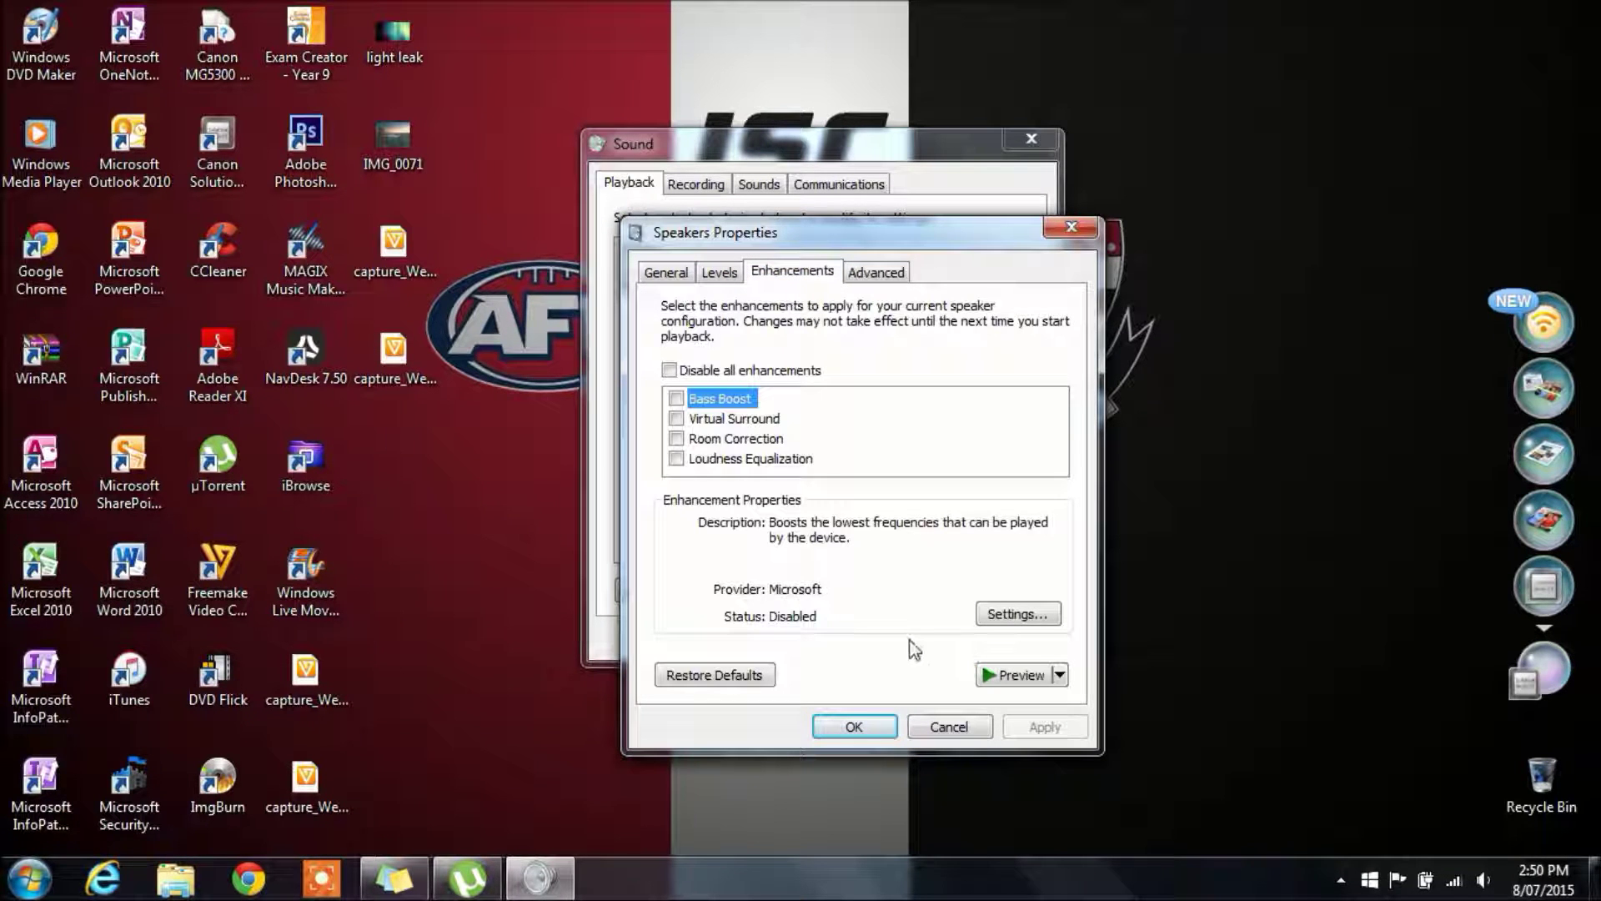
click(677, 401)
Step: Set Bass Boost to a 50 Hz frequency with an 18 dB boost level
click(1026, 618)
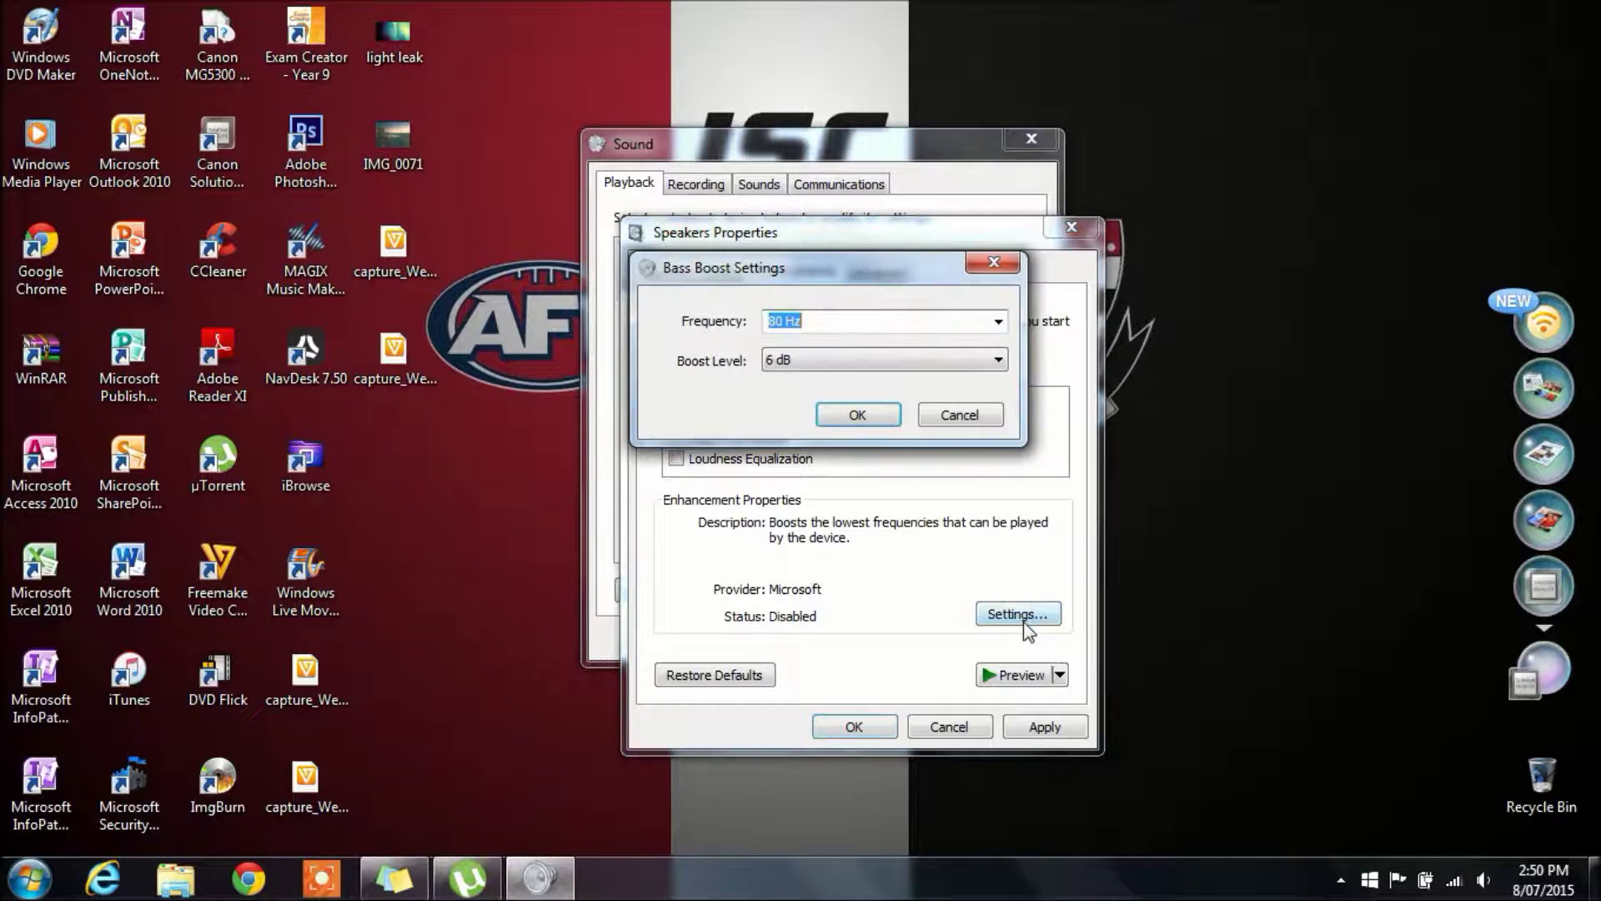
click(998, 322)
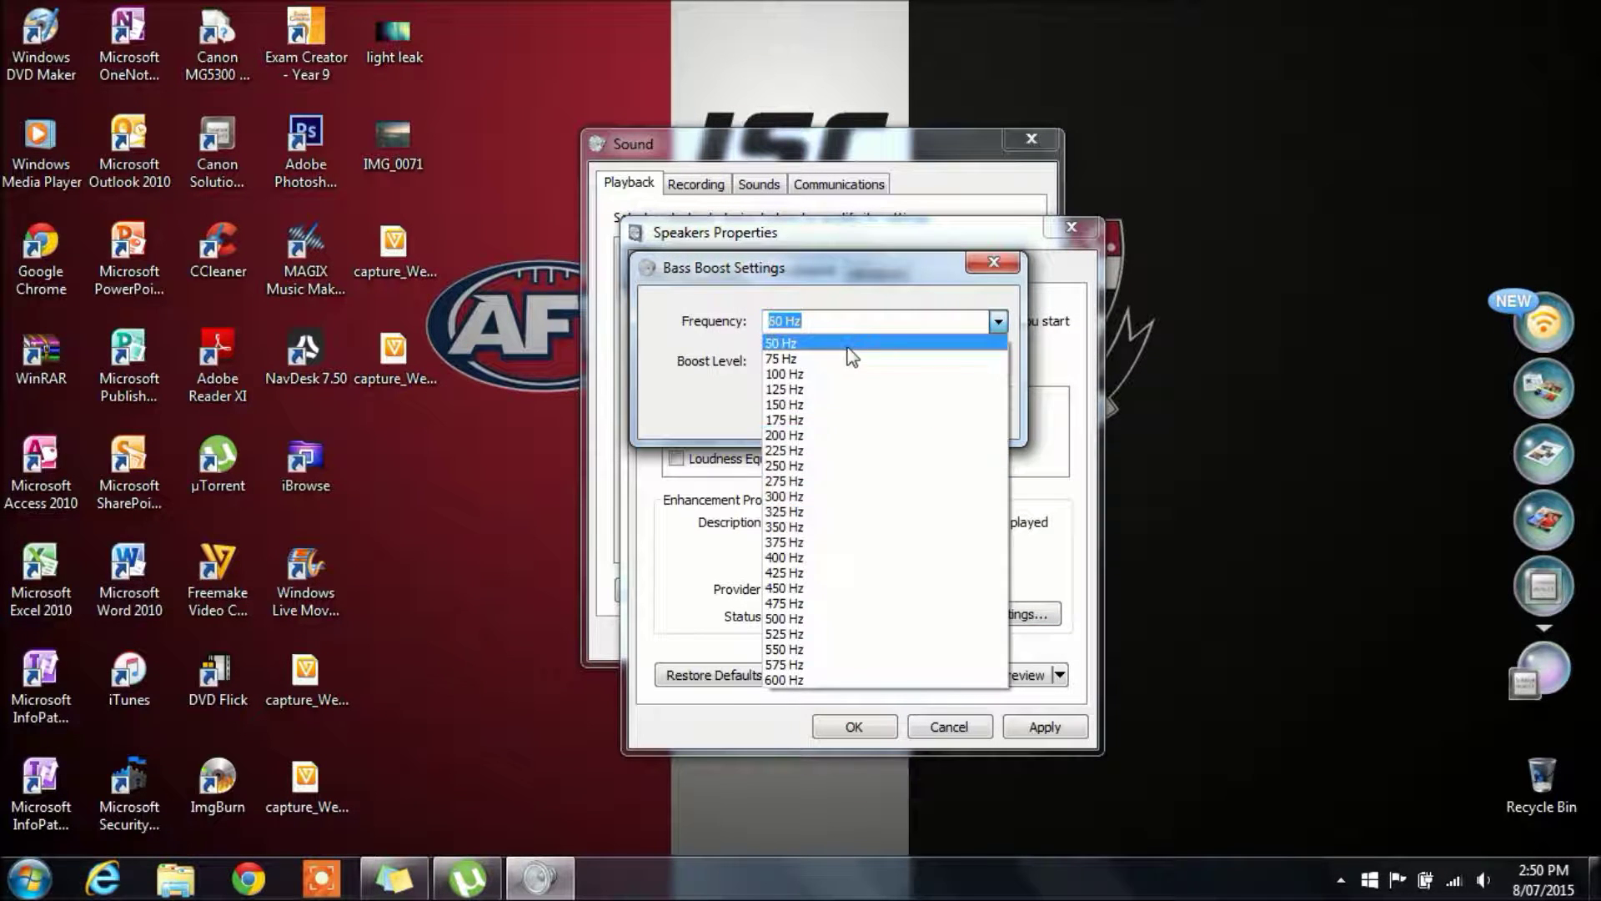
click(846, 343)
click(881, 360)
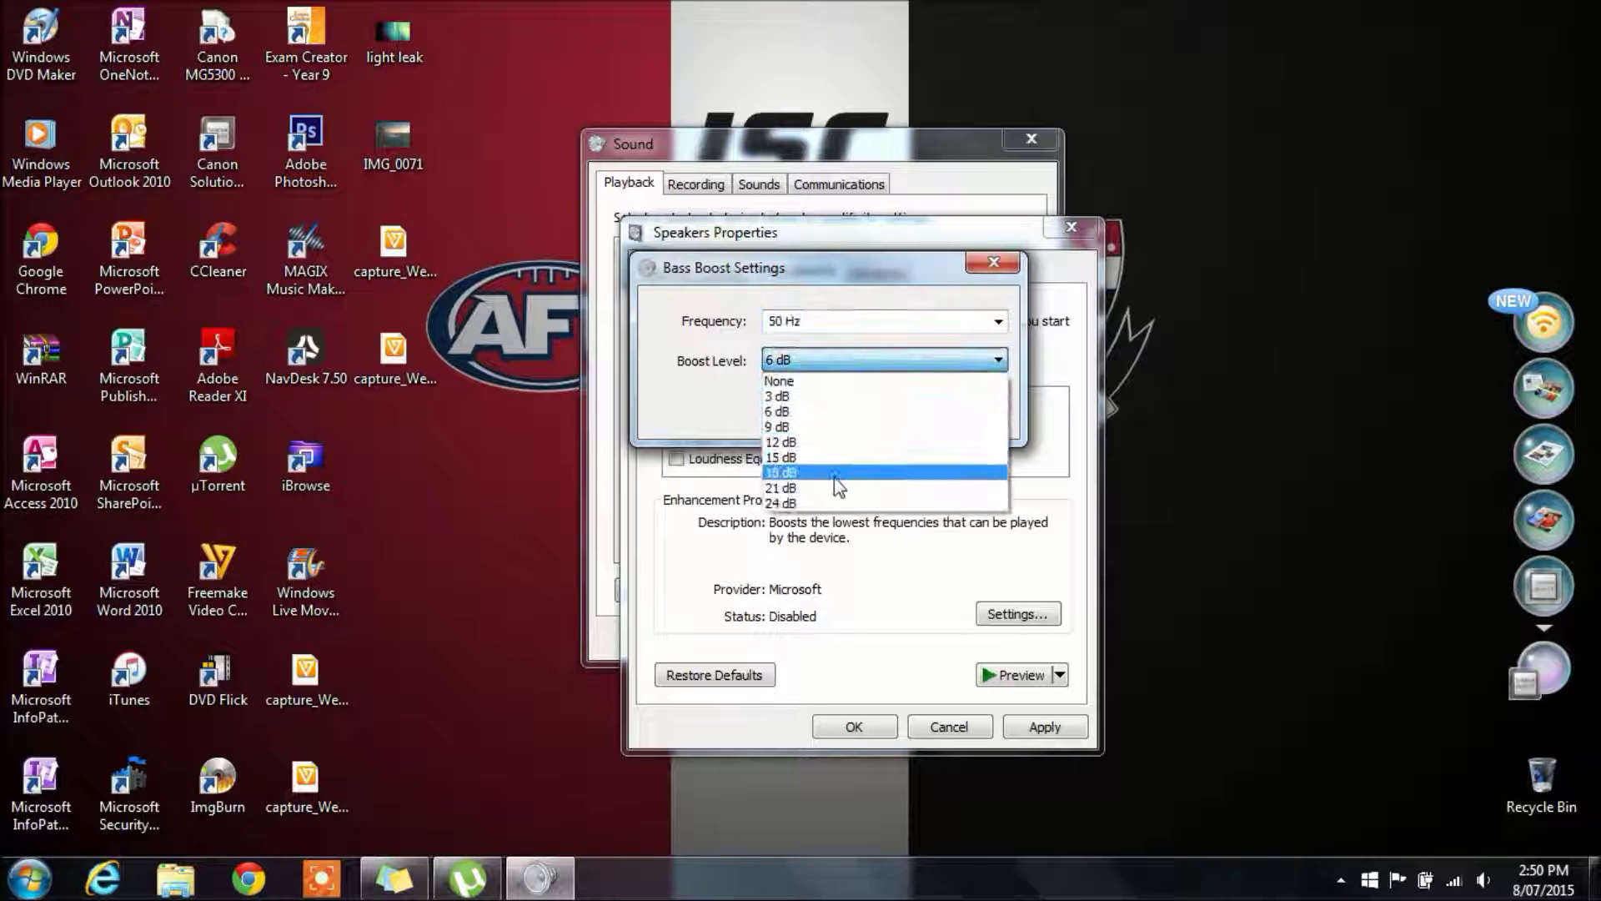
click(834, 474)
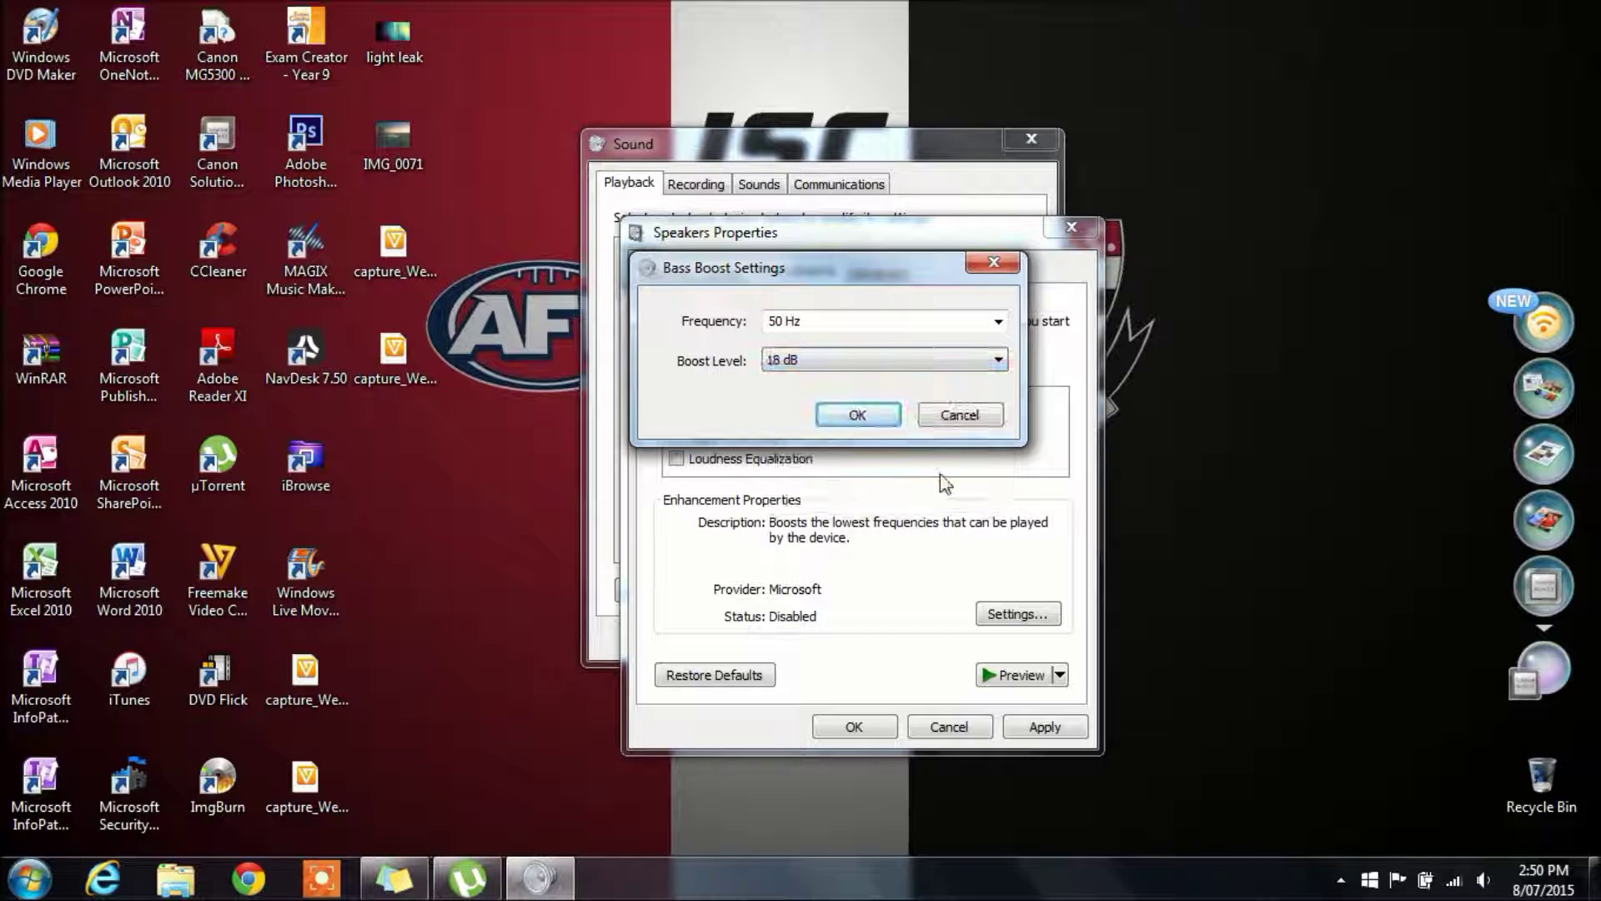
click(873, 419)
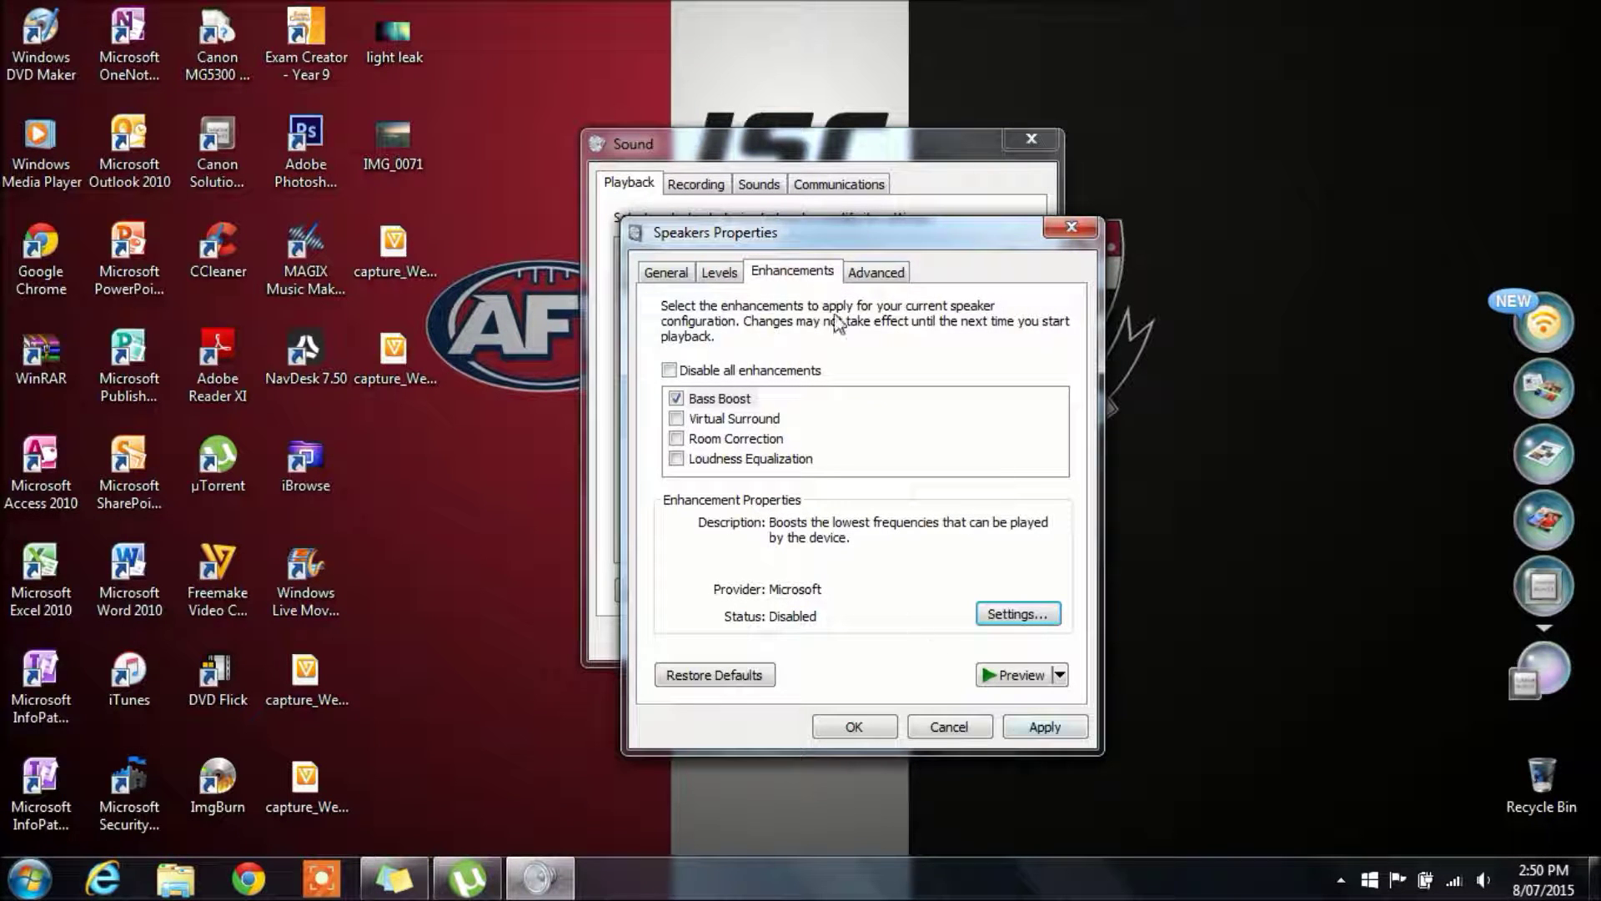
drag(829, 250, 833, 201)
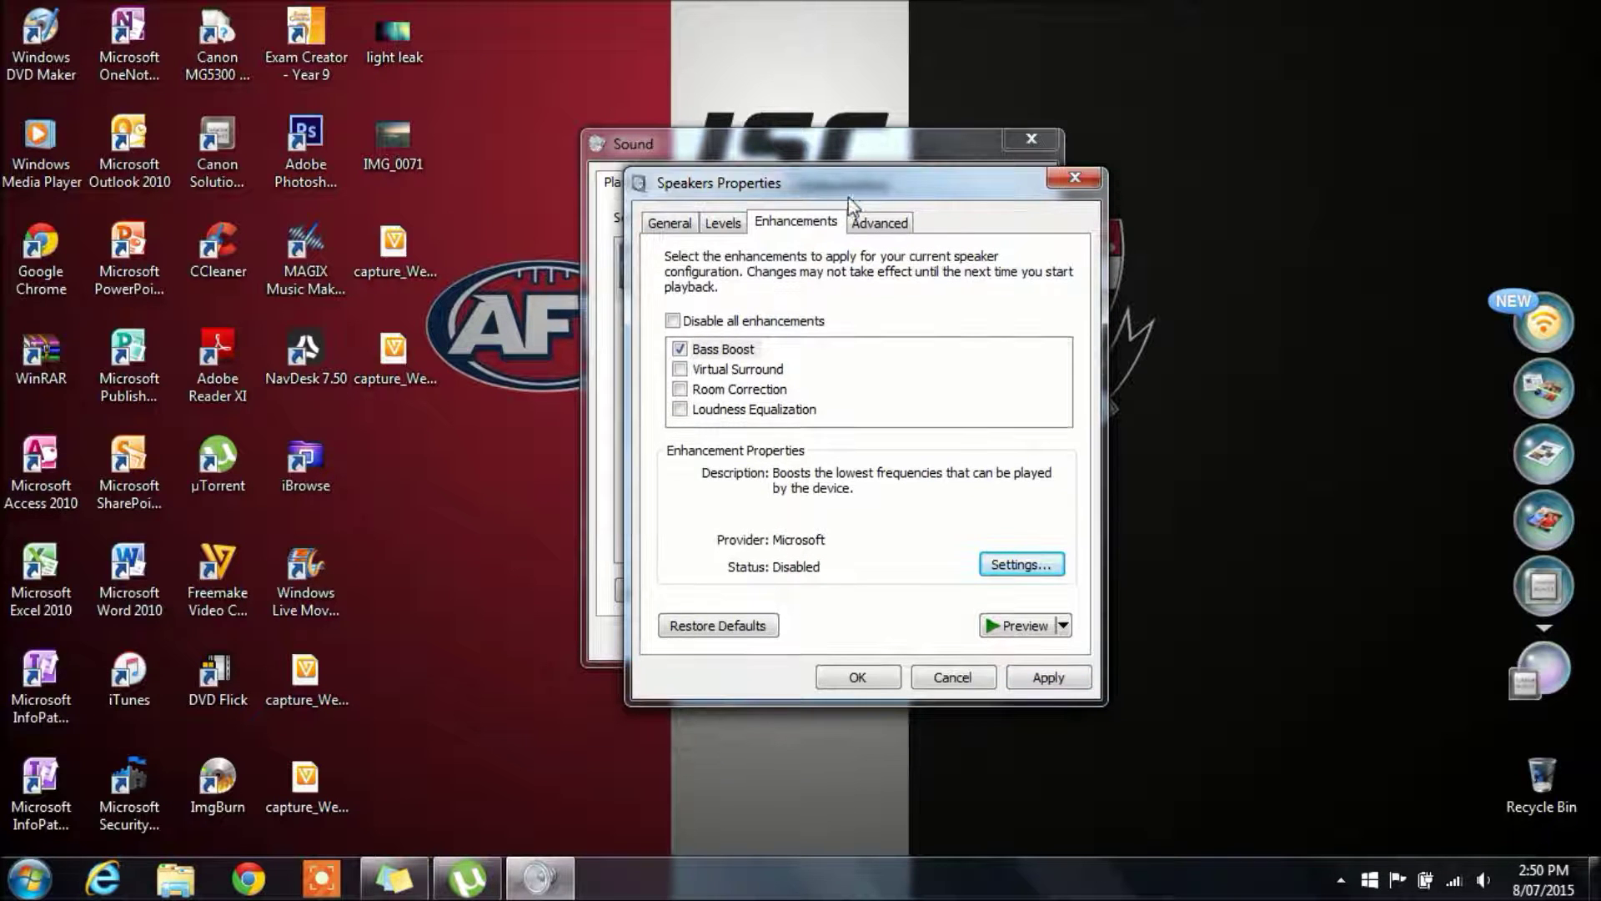
click(872, 223)
Step: Choose 24 bit, 192000 Hz (Studio Quality) as the speakers' default format
click(807, 334)
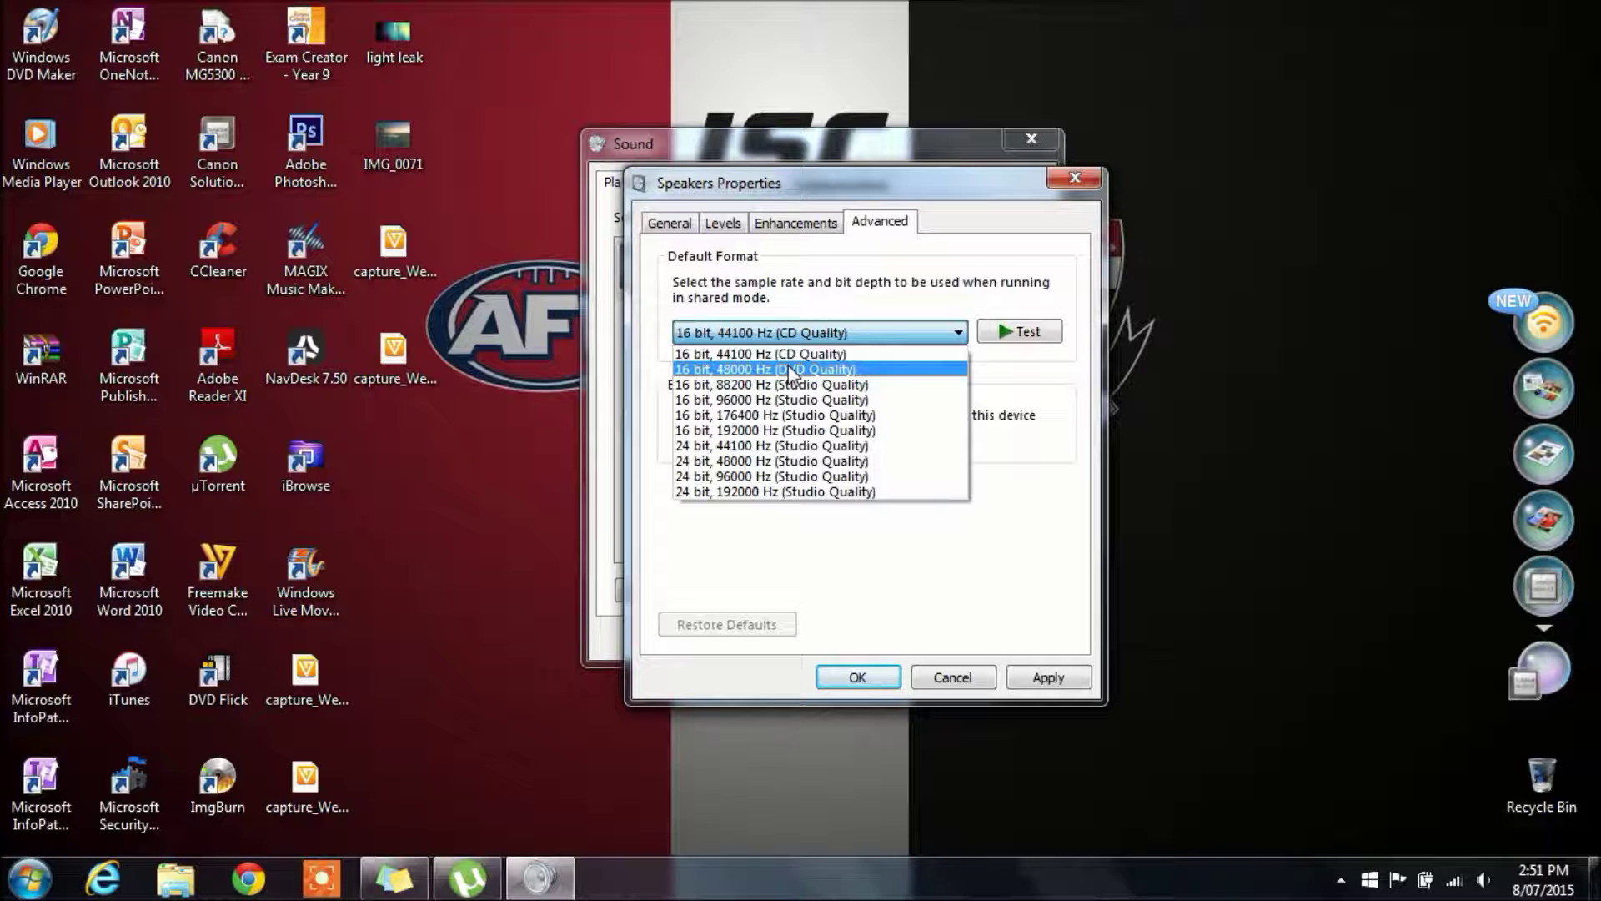
click(772, 492)
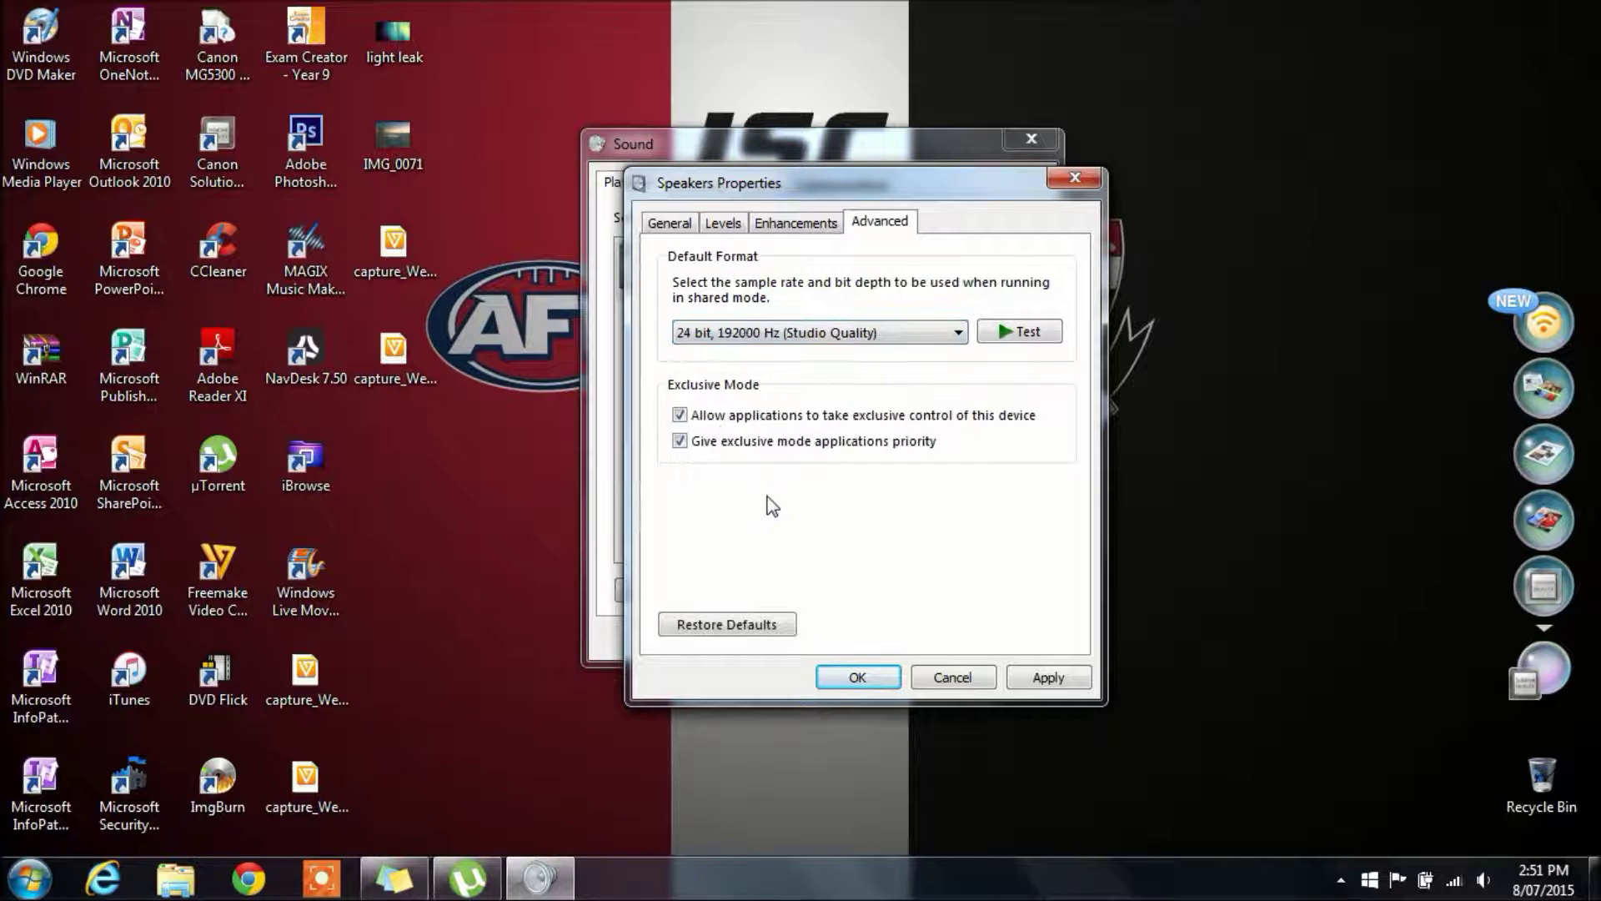
click(877, 337)
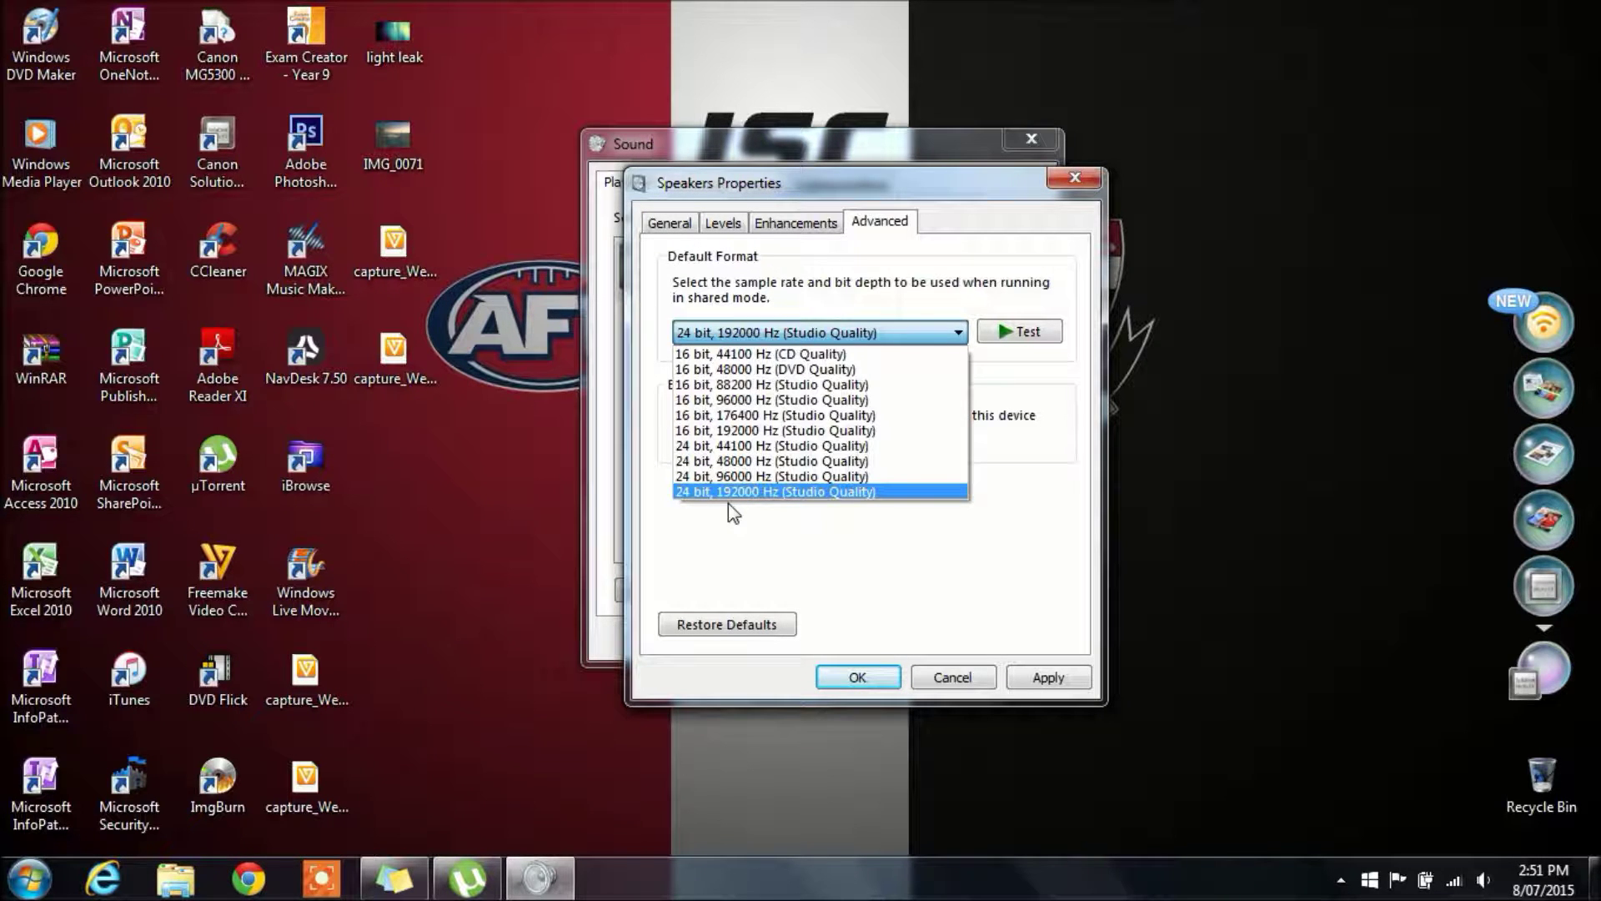
click(805, 595)
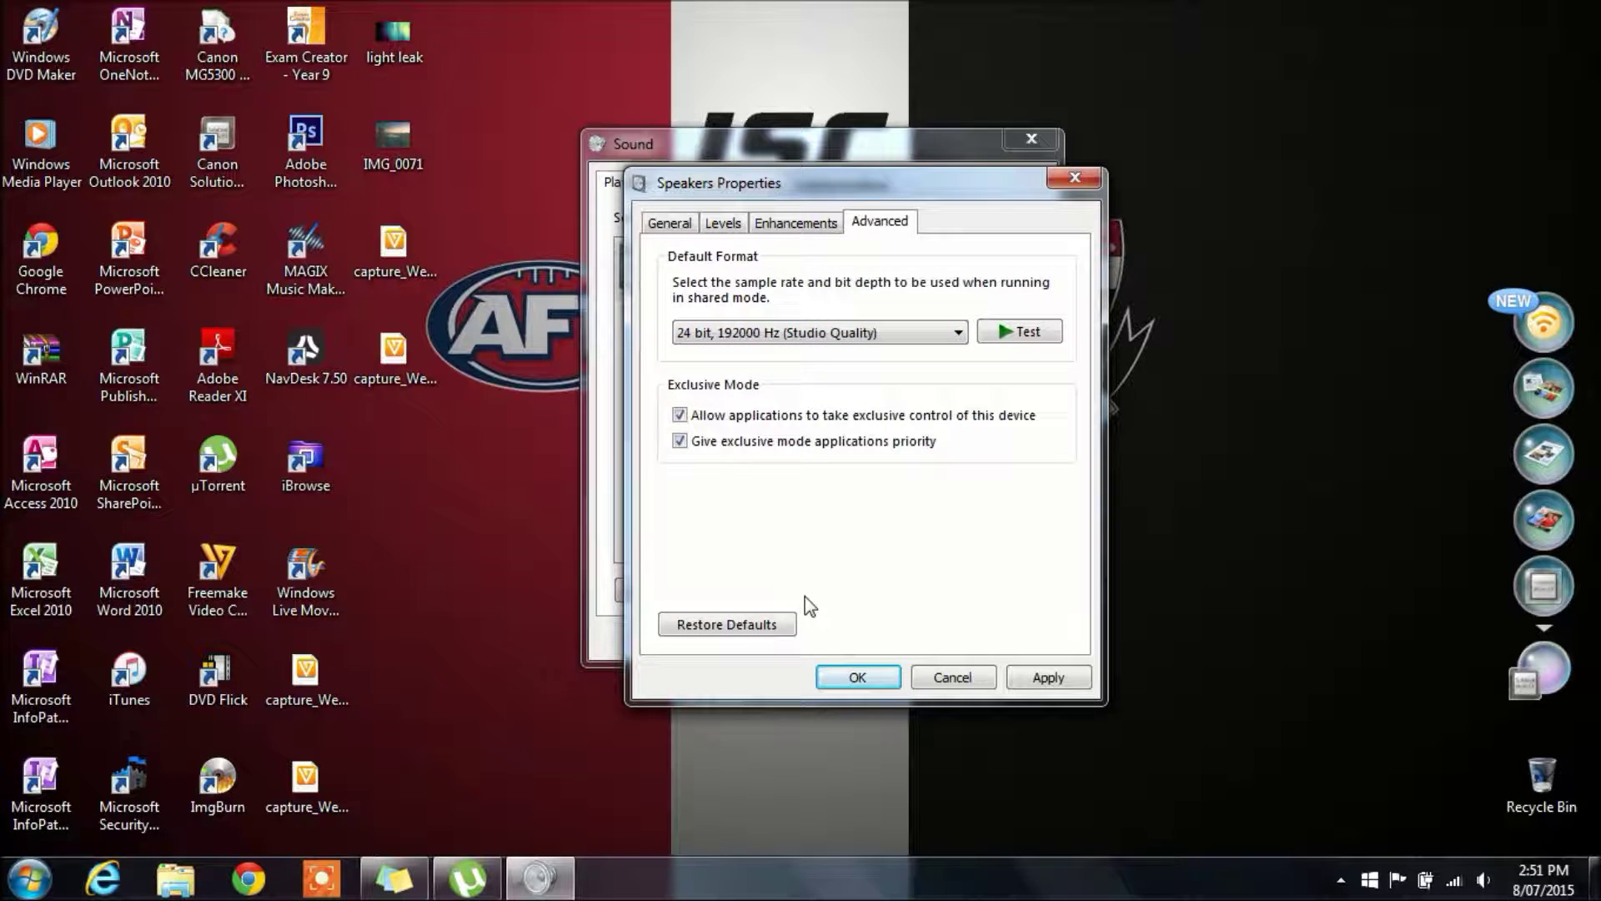
Step: Check that Bass Boost settings still show 50 Hz and 18 dB, closing them unchanged
click(796, 222)
click(680, 349)
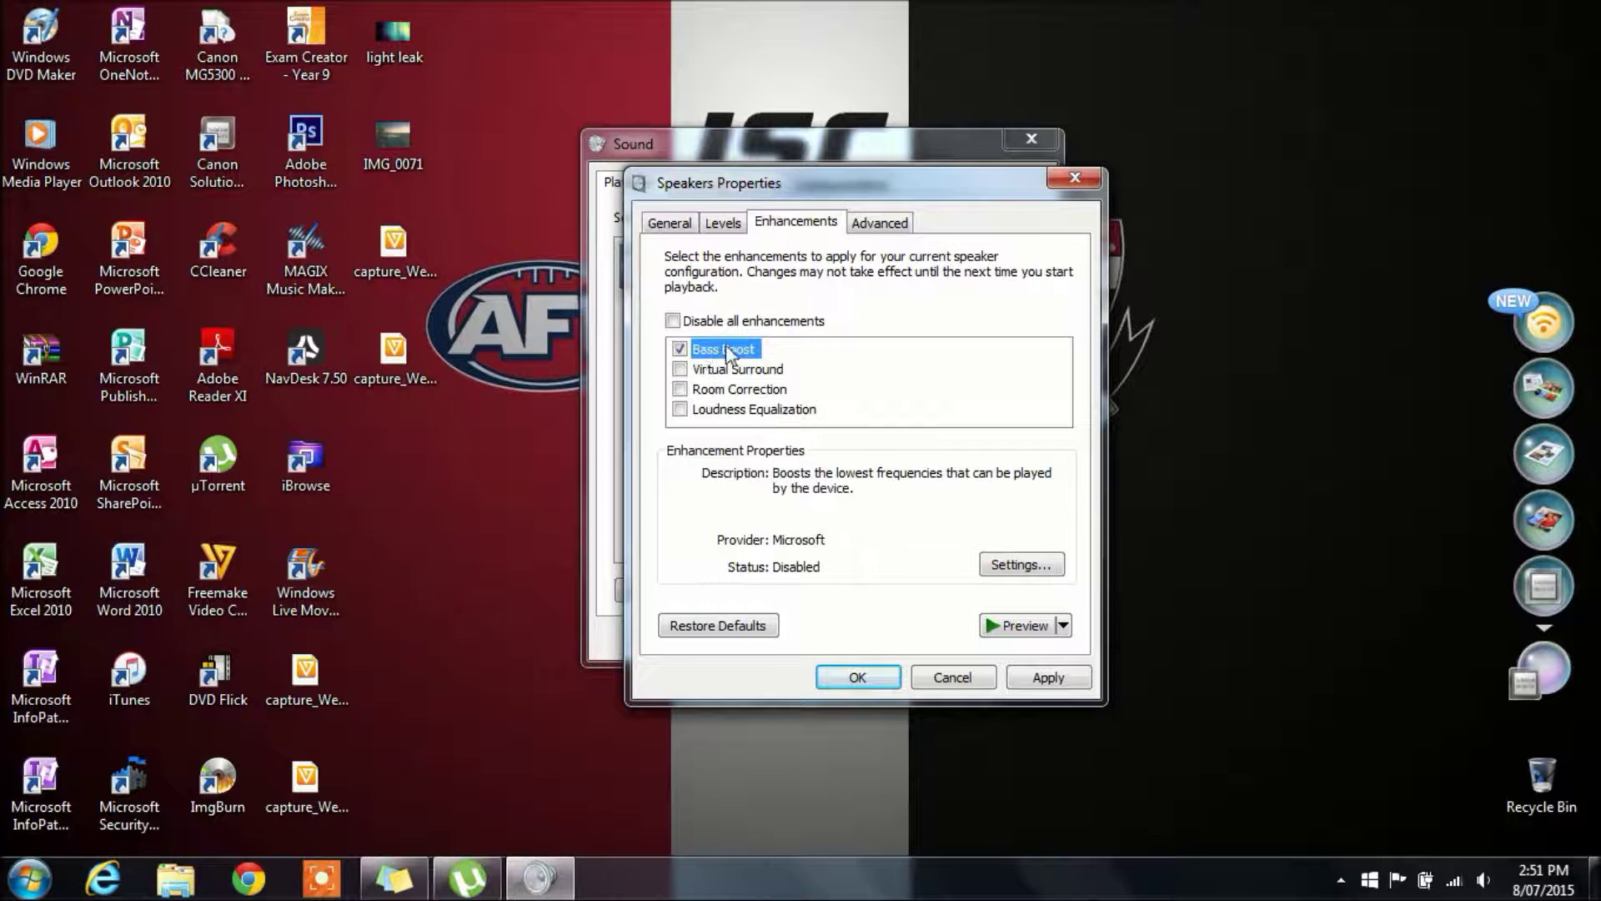
click(1009, 566)
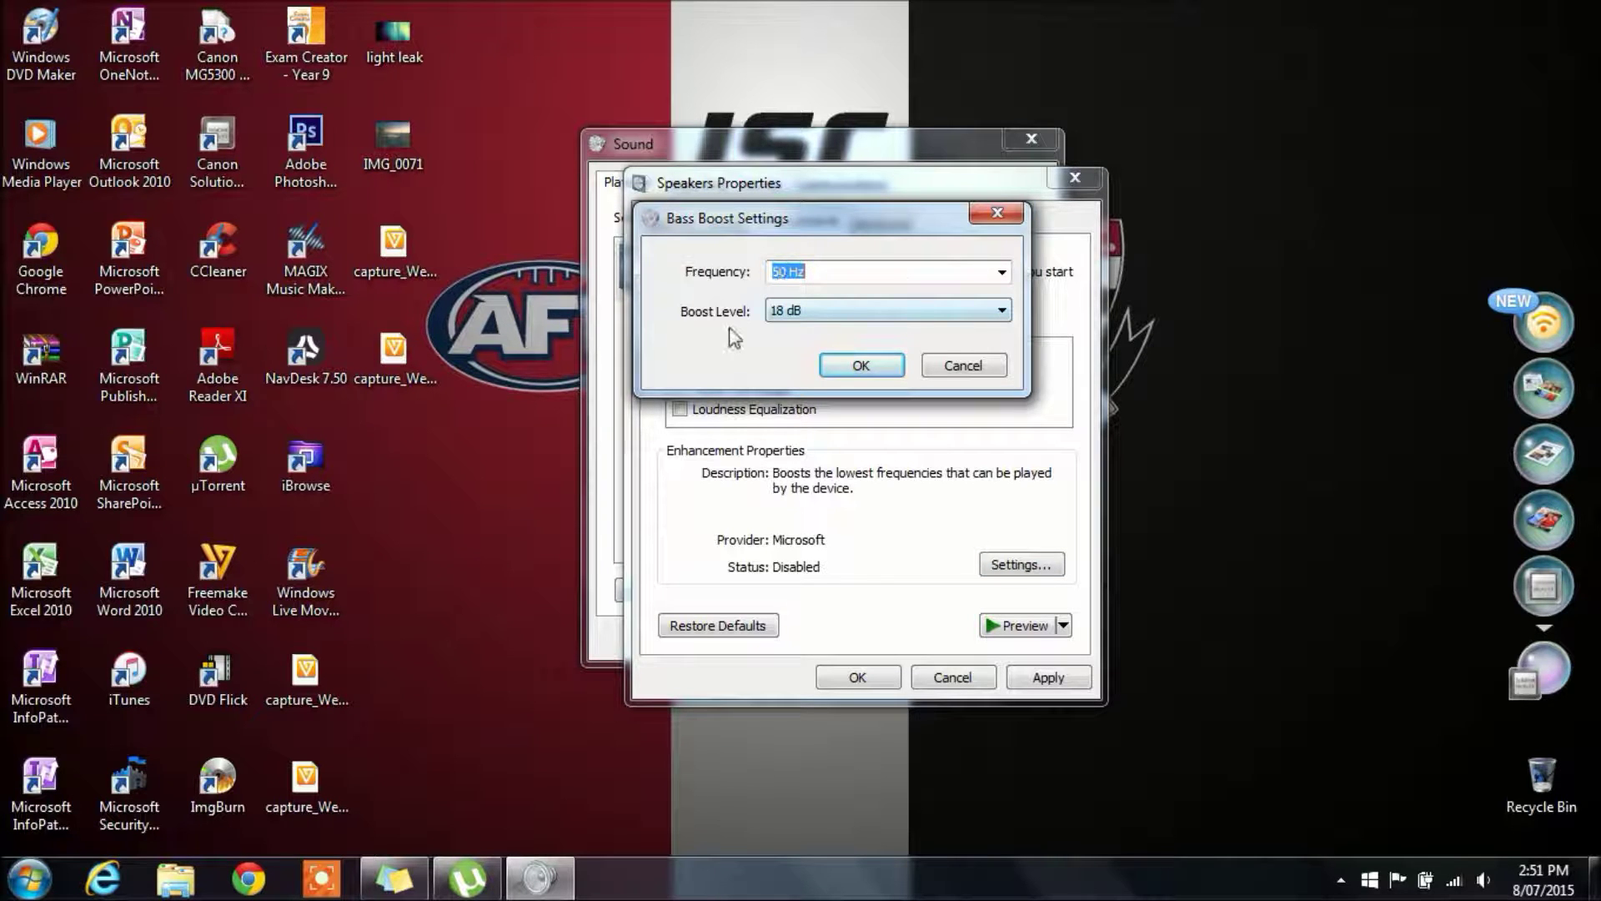
click(861, 366)
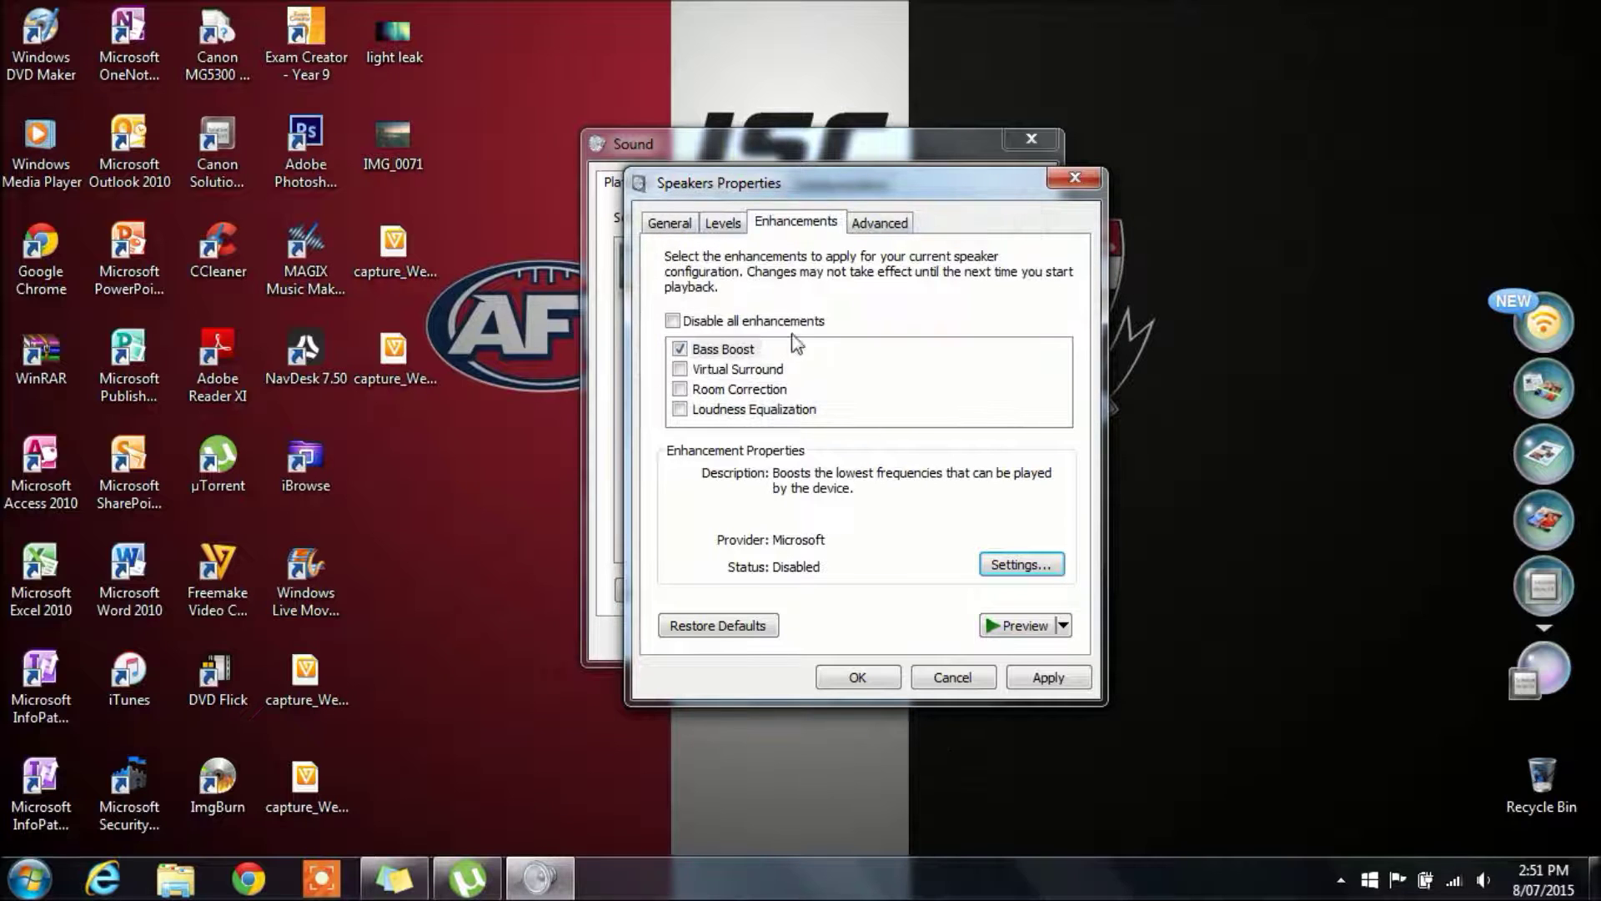
drag(918, 182, 946, 168)
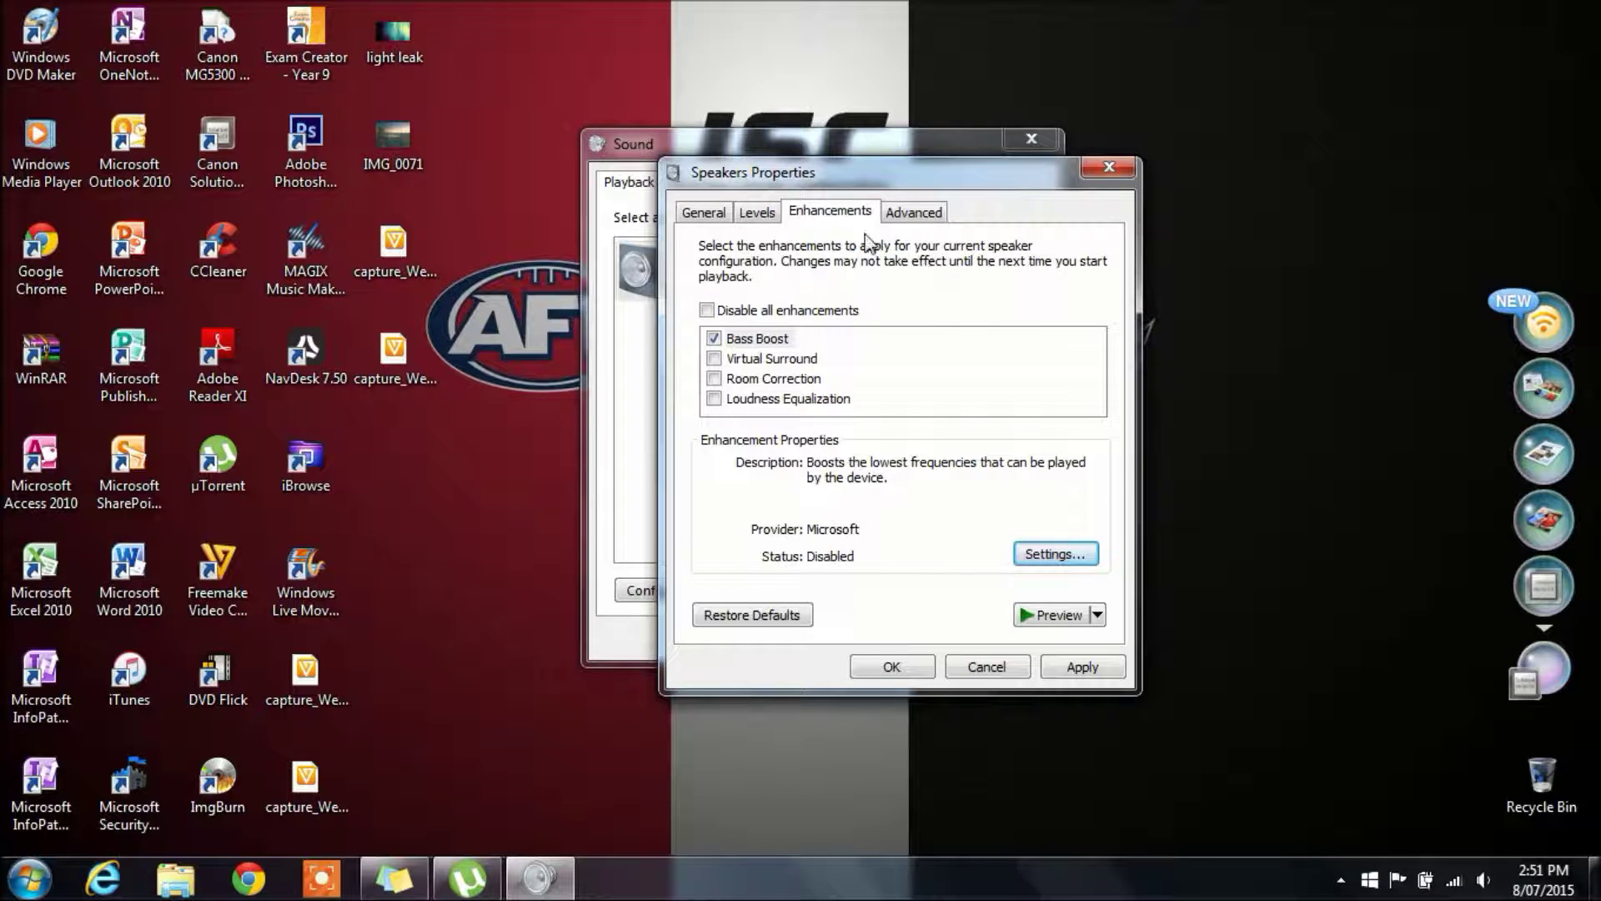
Step: Switch the speakers' default format back to 16 bit, 44100 Hz (CD Quality)
click(908, 217)
click(943, 327)
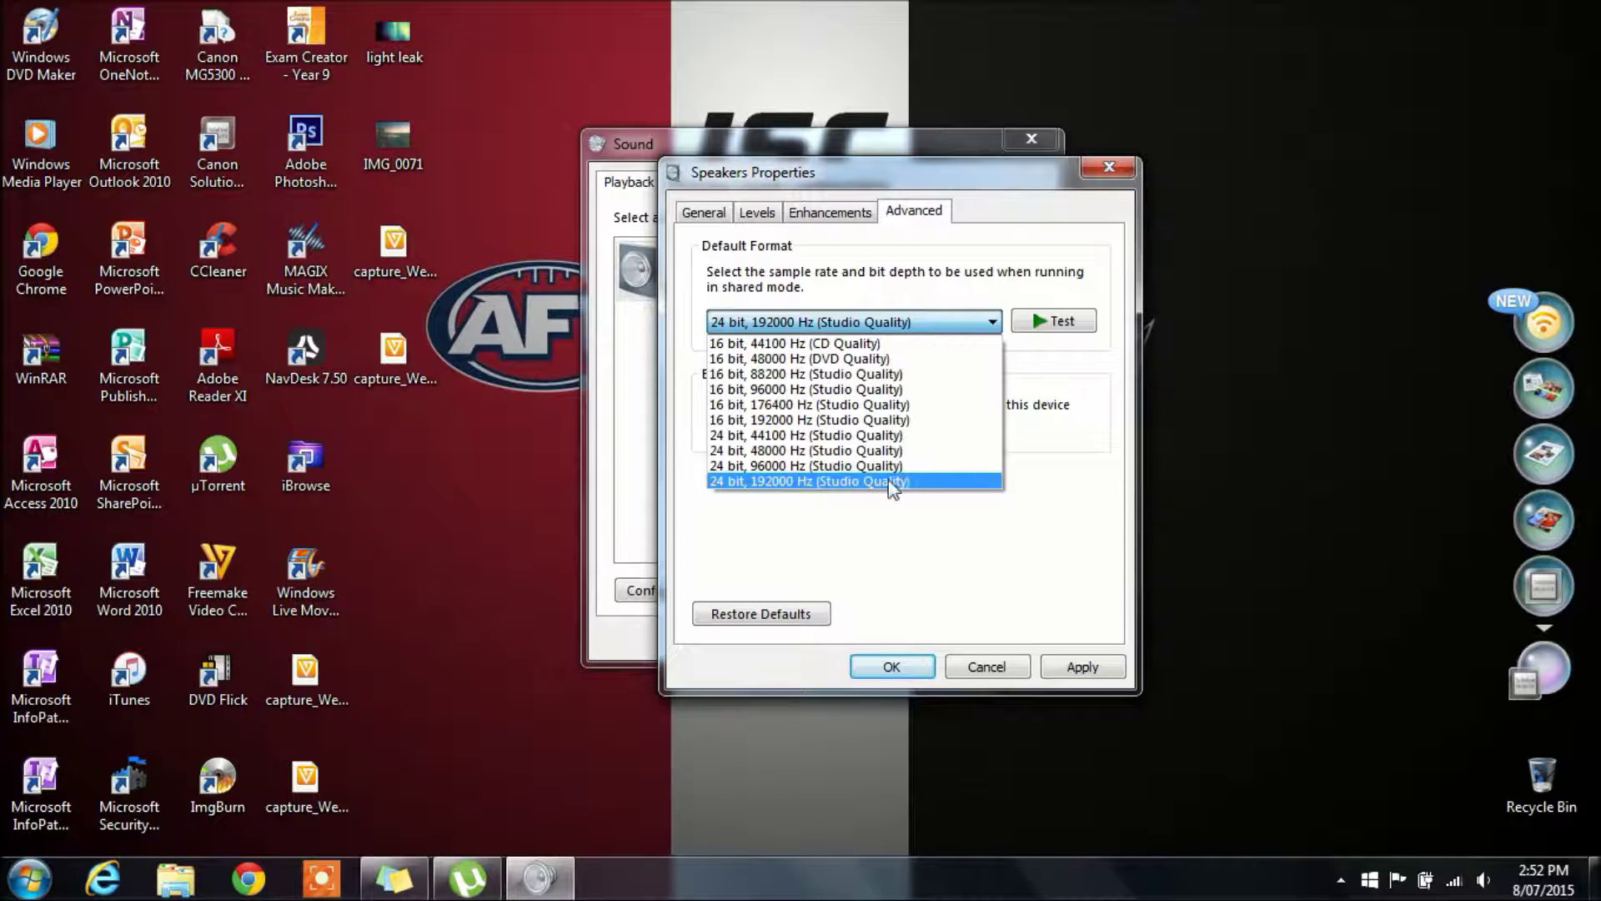
click(917, 234)
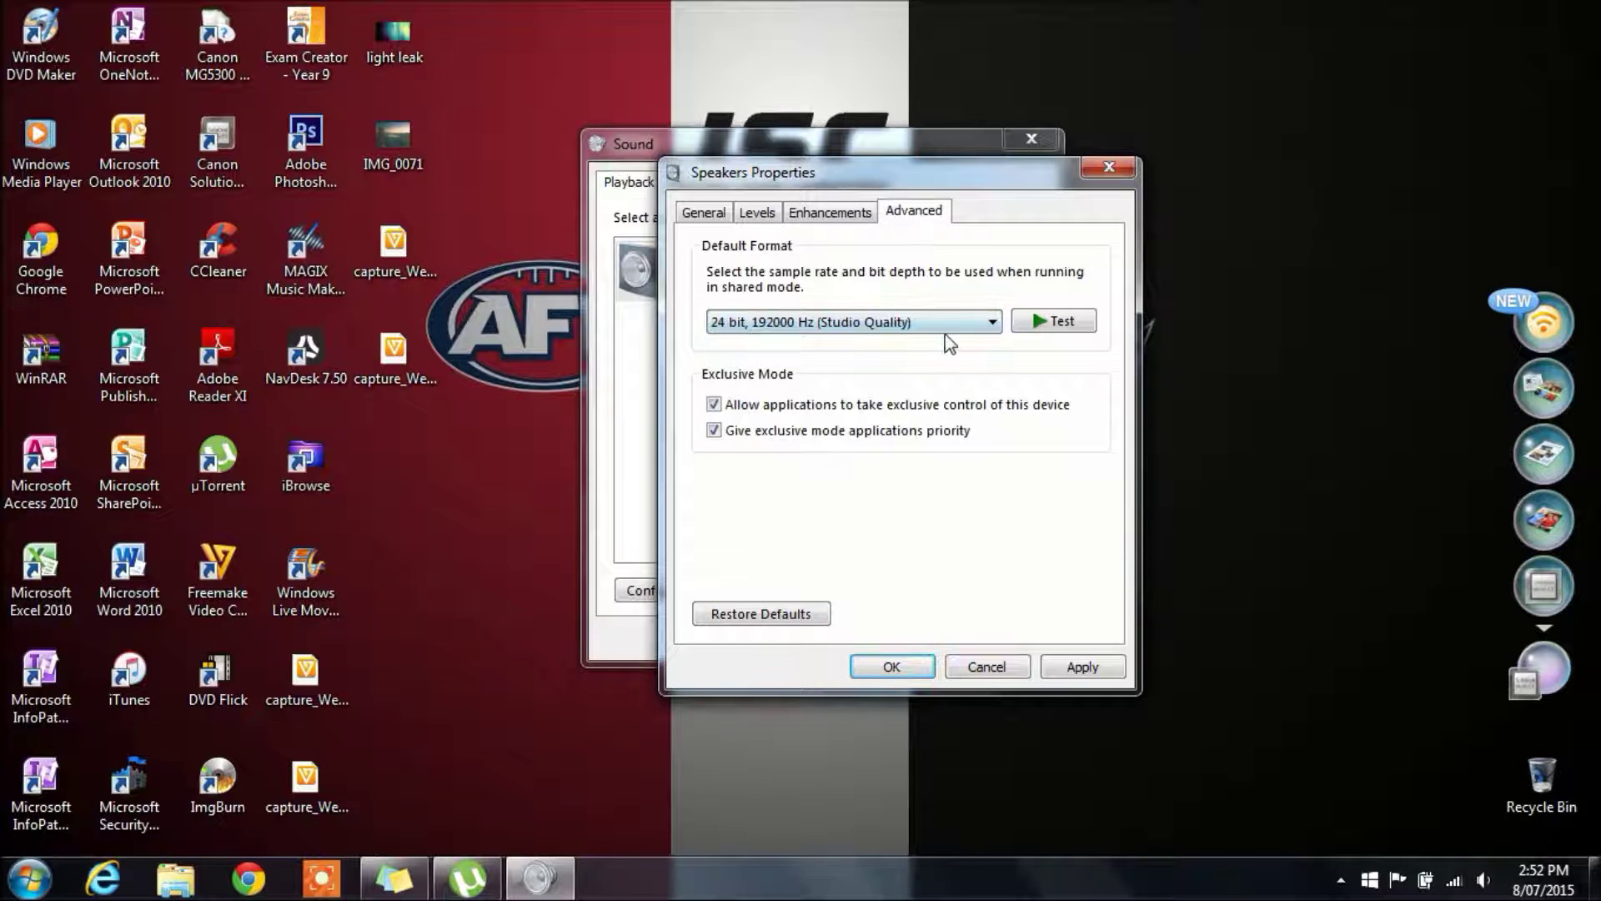
click(947, 327)
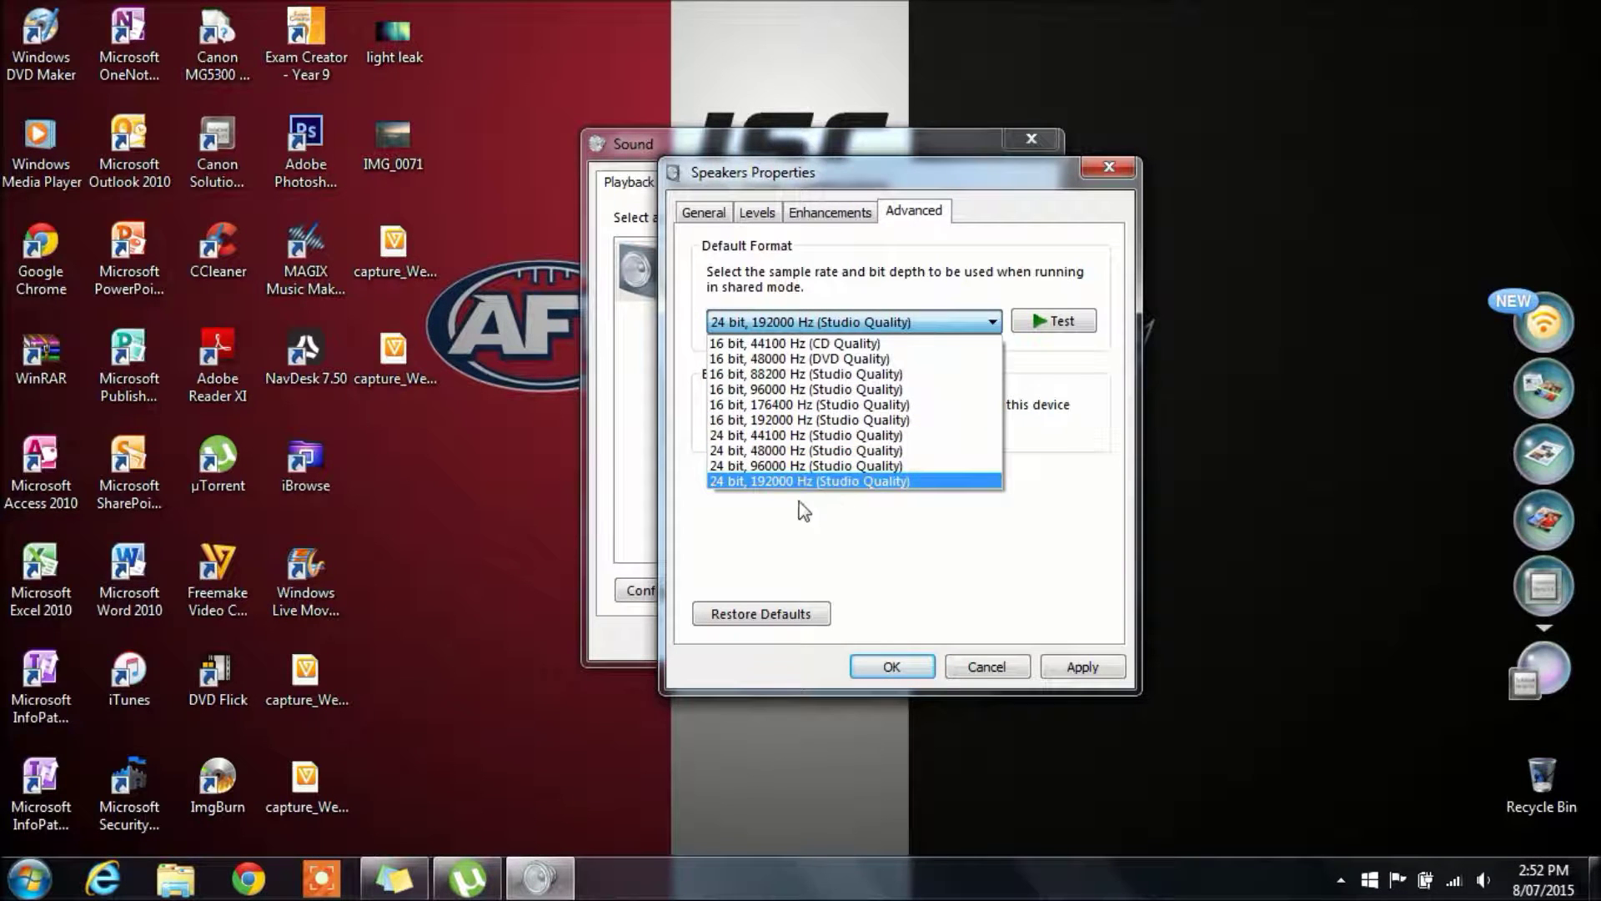
click(909, 534)
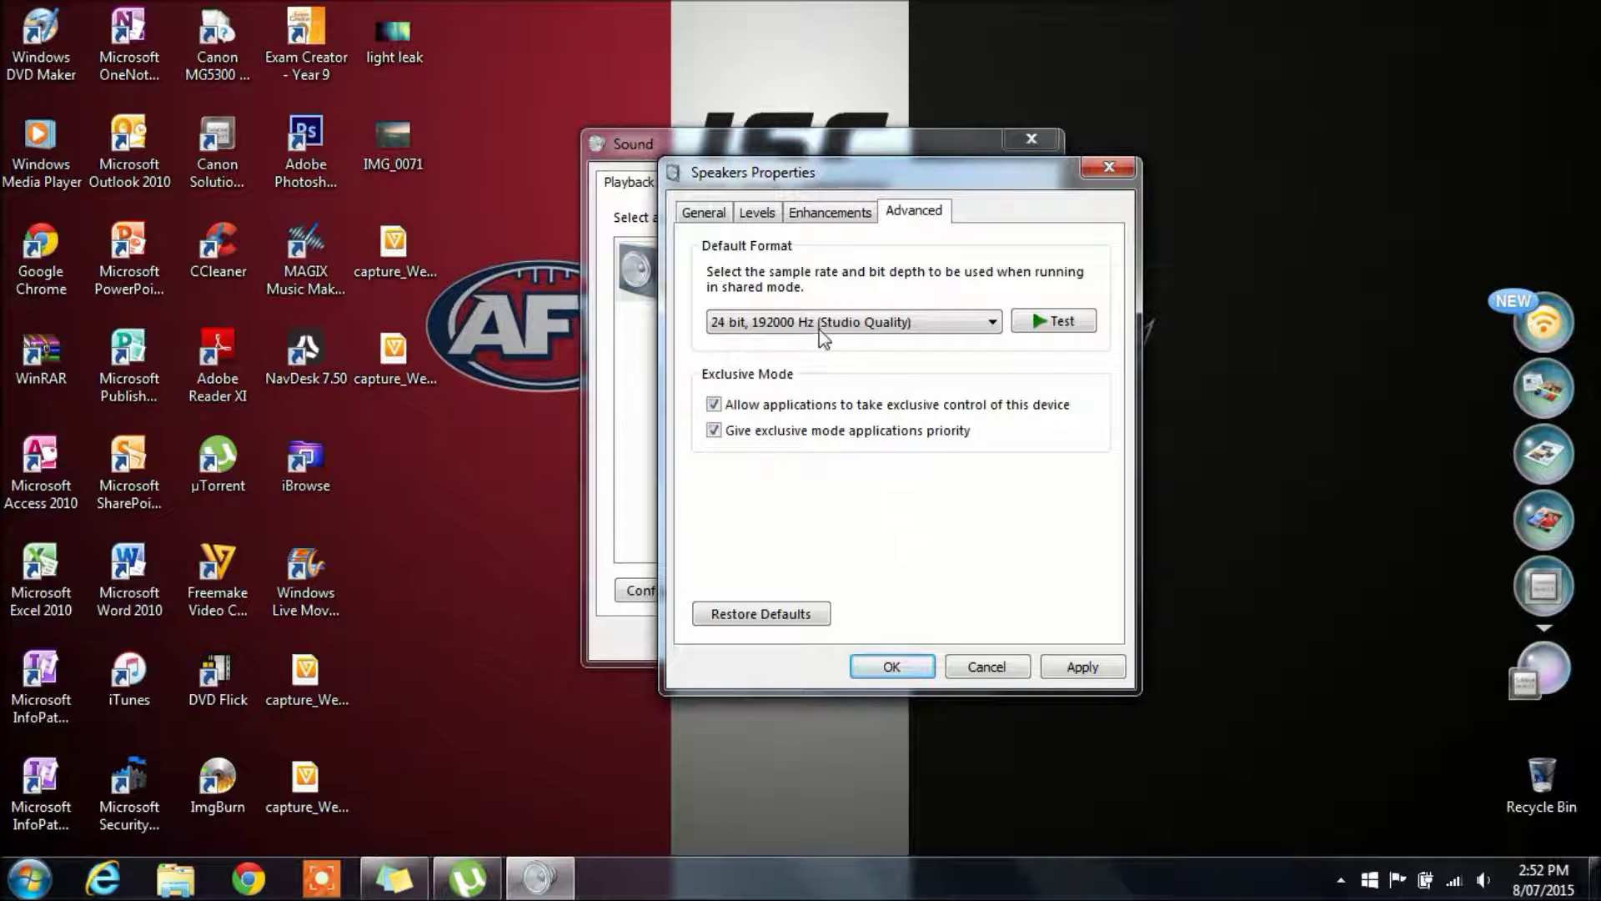
click(928, 323)
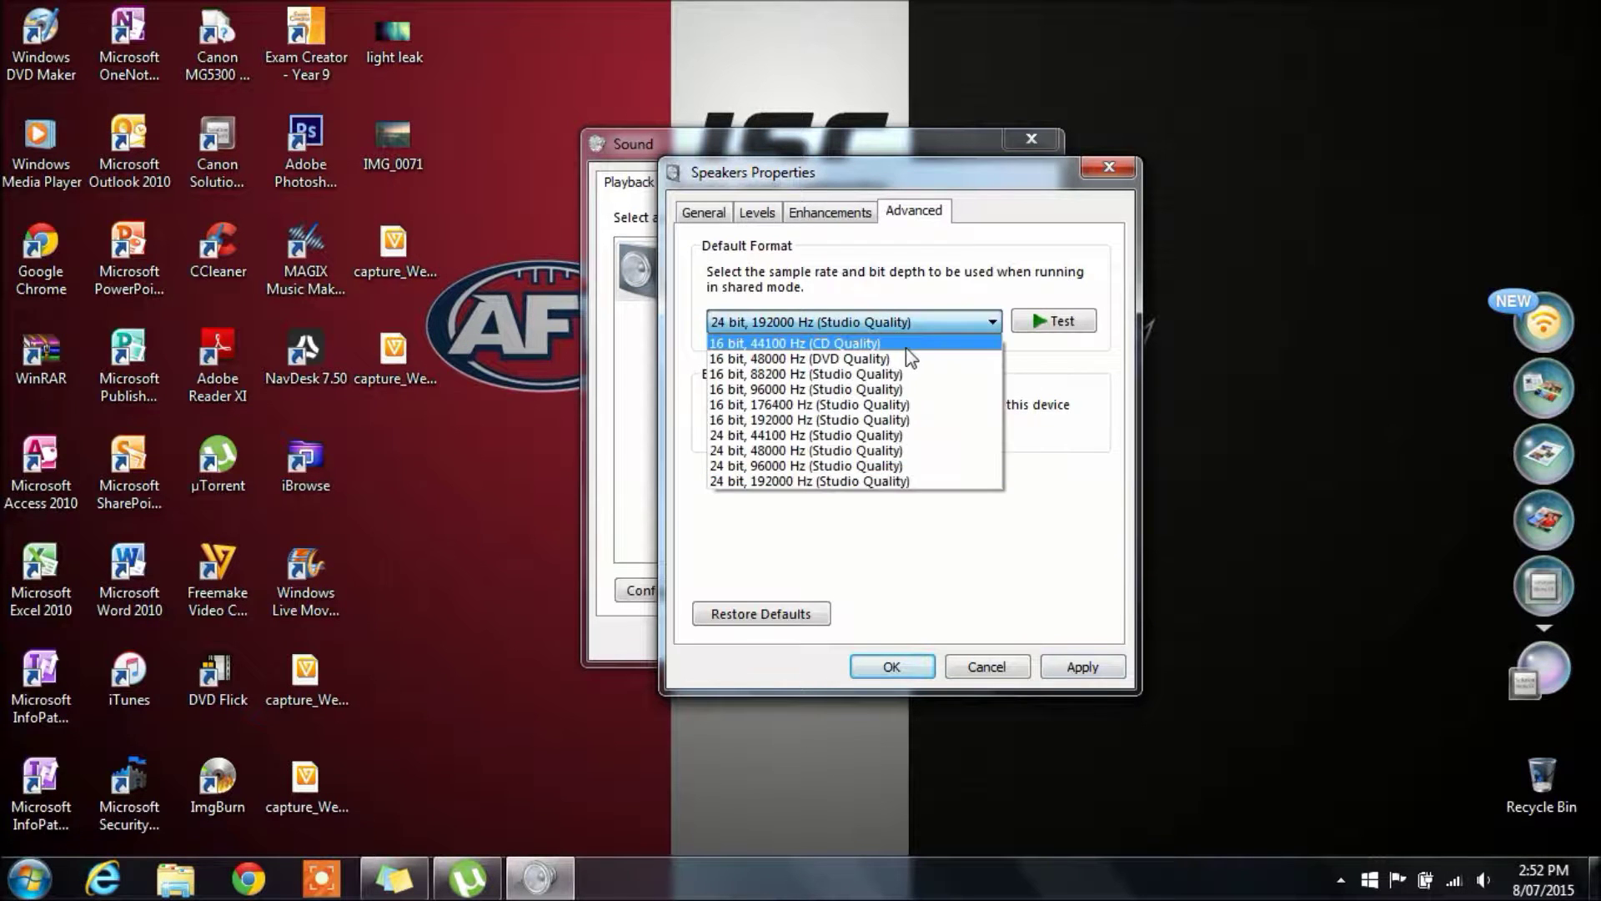
click(914, 346)
Step: Apply the speaker settings and close the Speakers Properties and Sound windows
click(1071, 669)
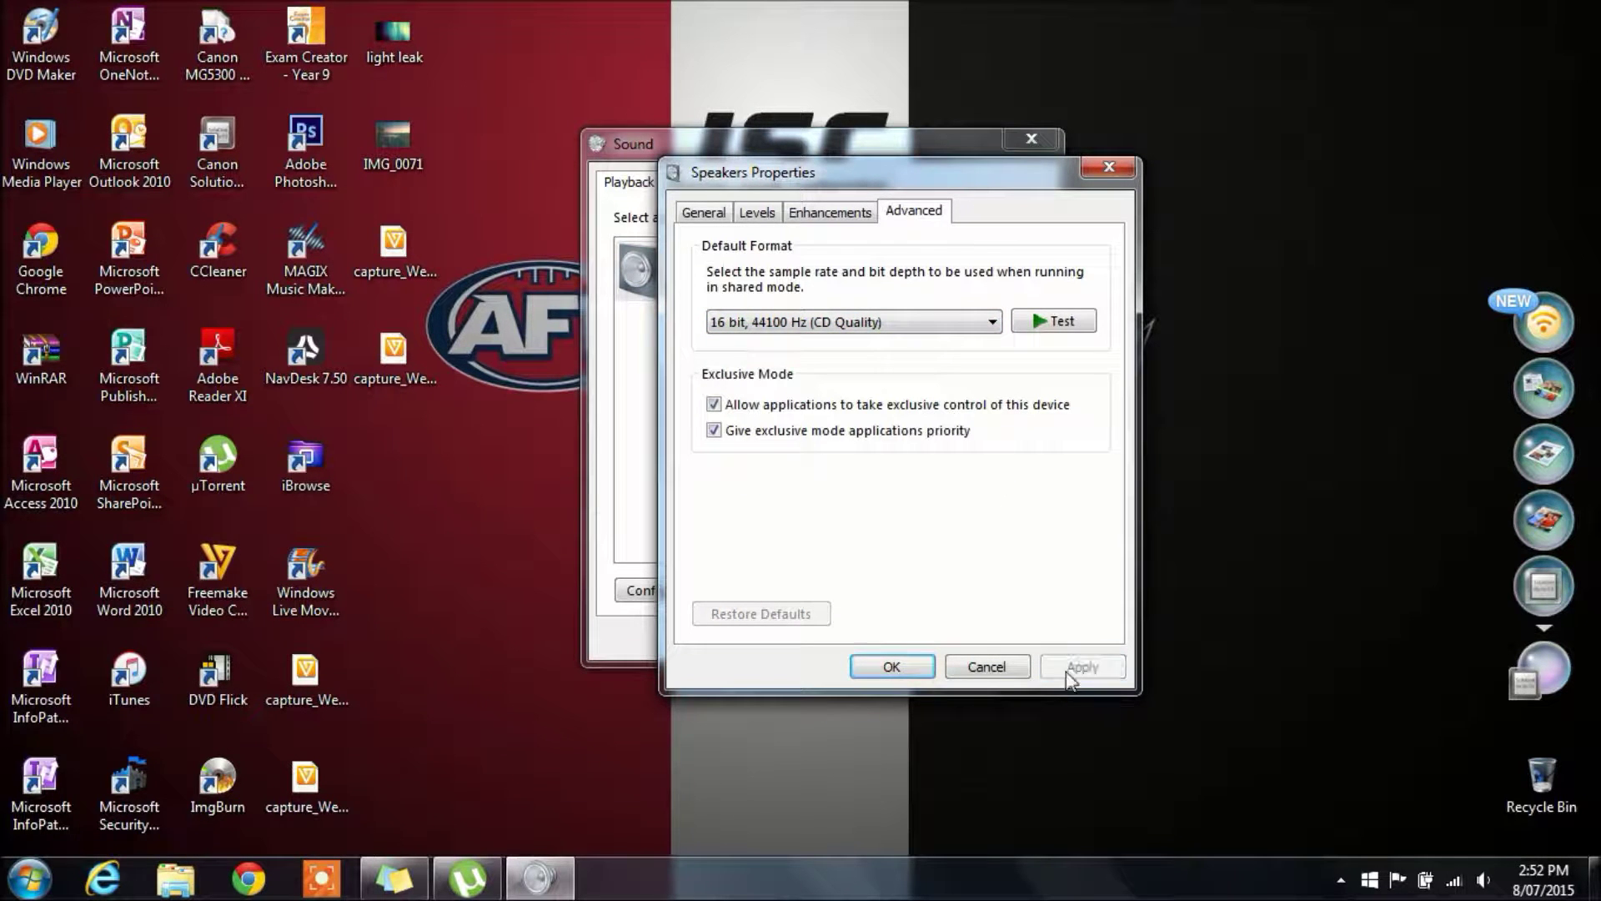
click(886, 667)
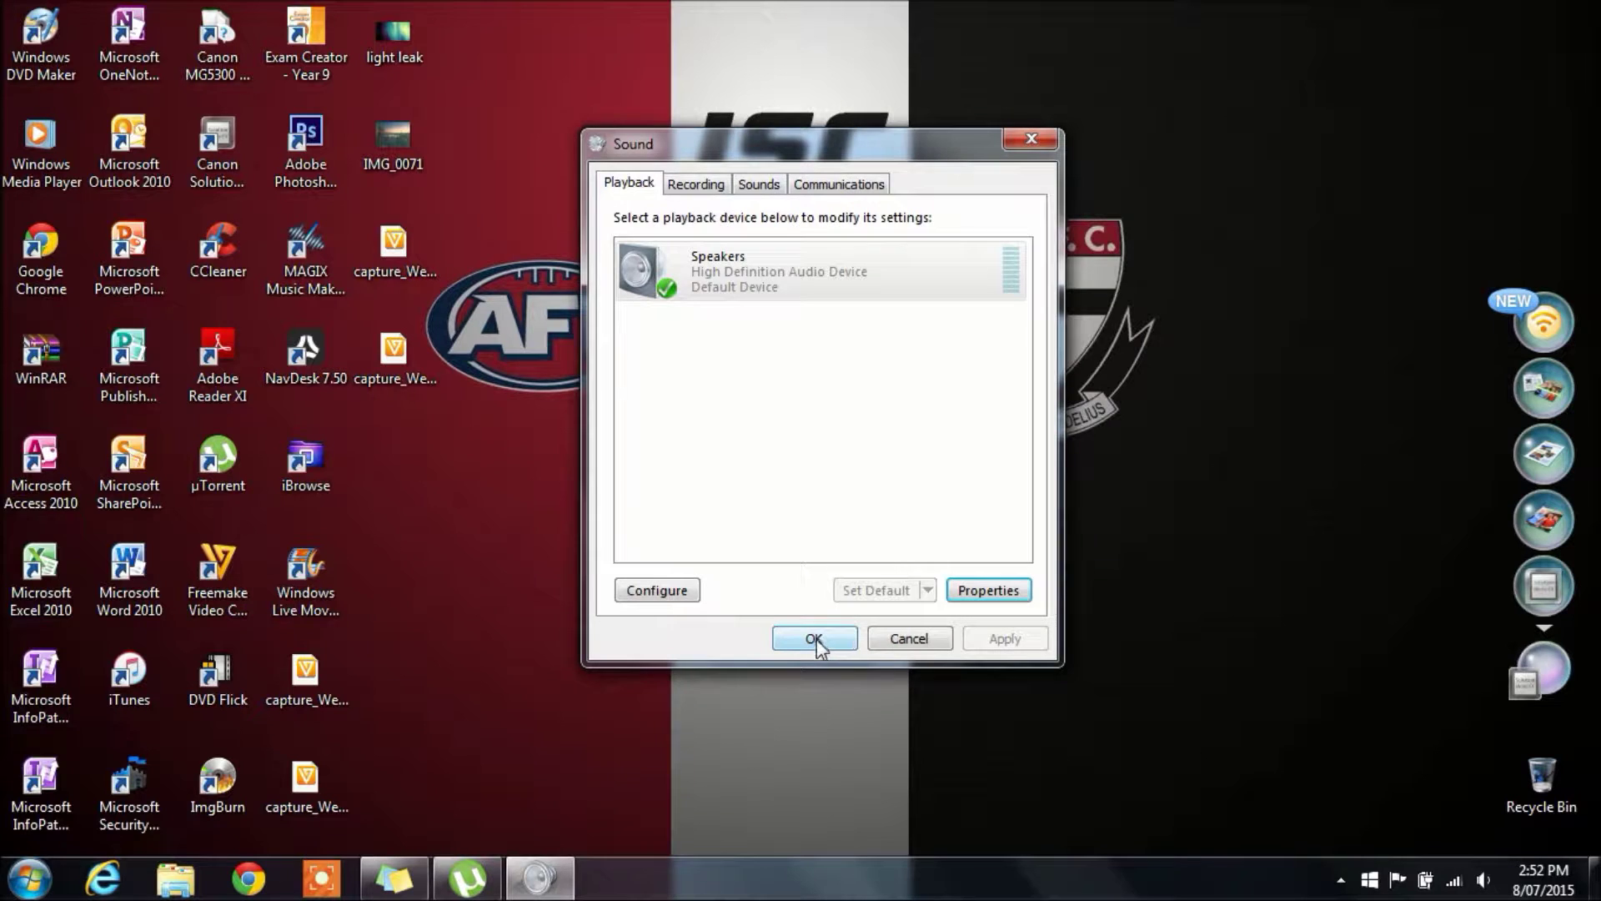
click(815, 638)
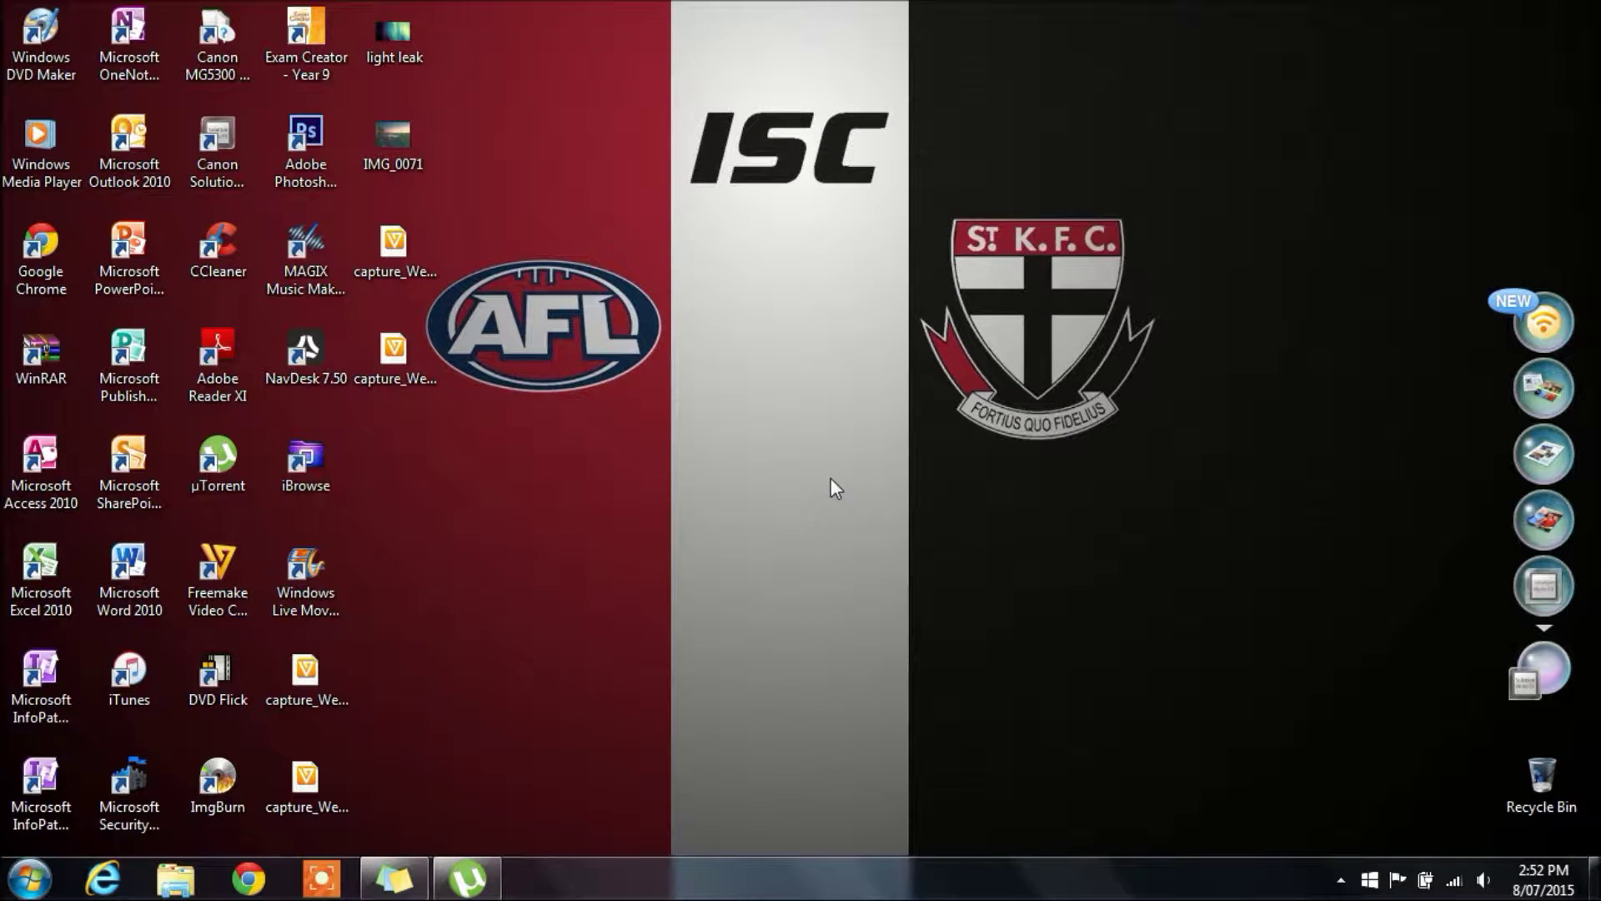